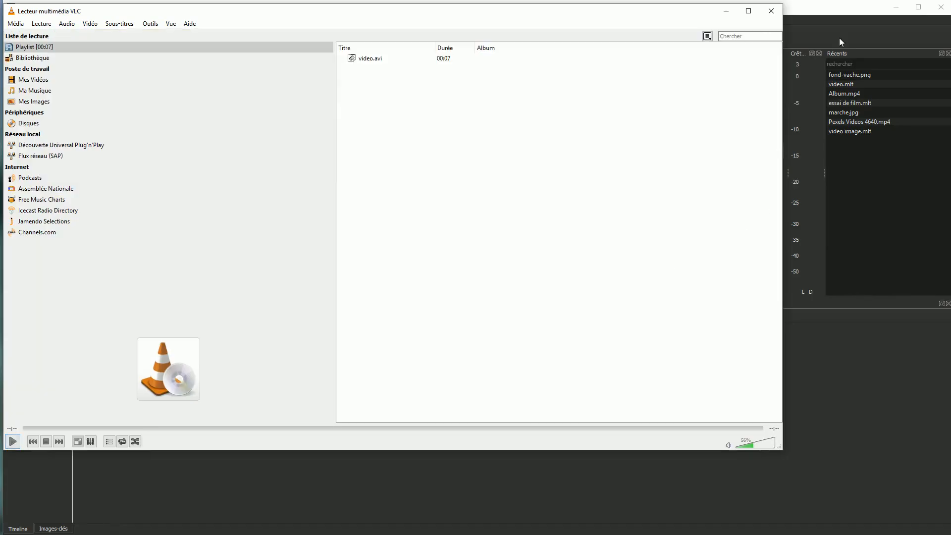
# Minimise the VLC window to return to the Shotcut project and look through the available display panels.
pyautogui.click(721, 15)
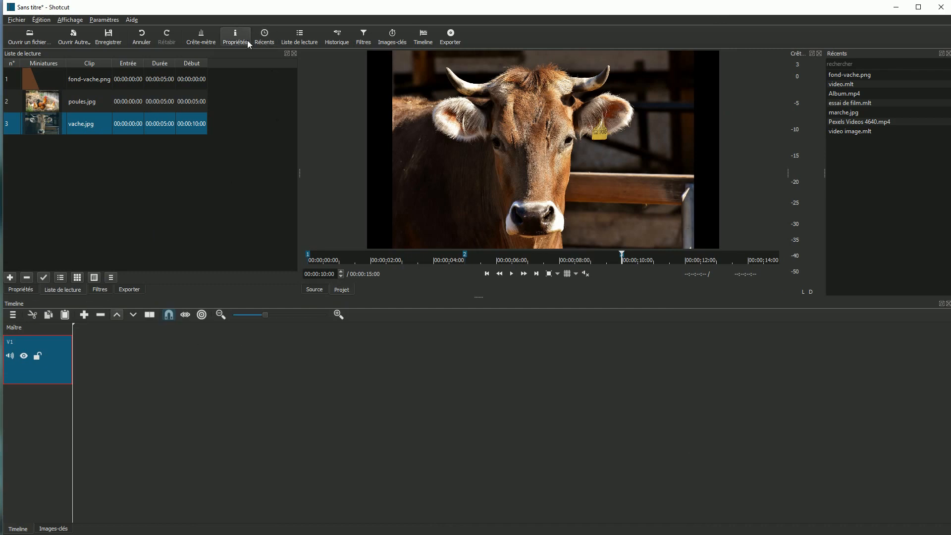
pyautogui.click(70, 20)
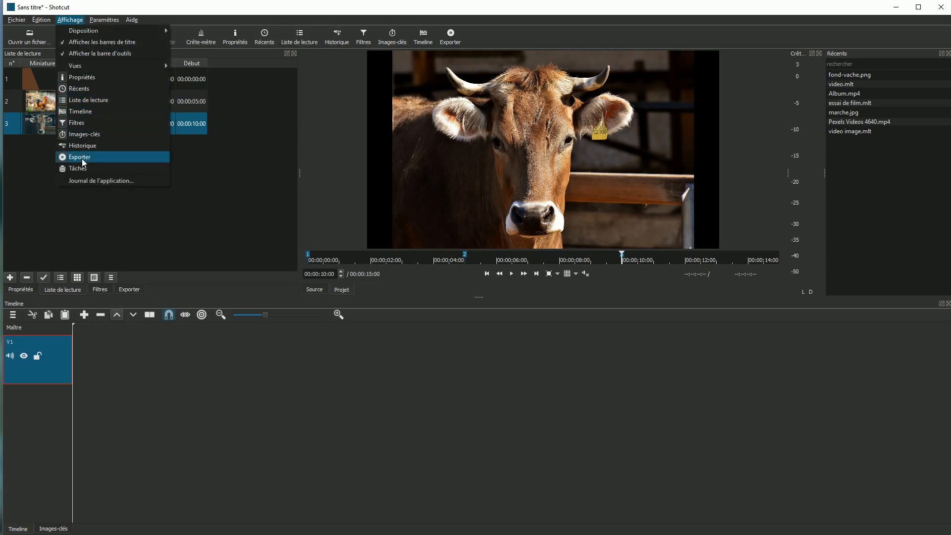
pyautogui.click(291, 206)
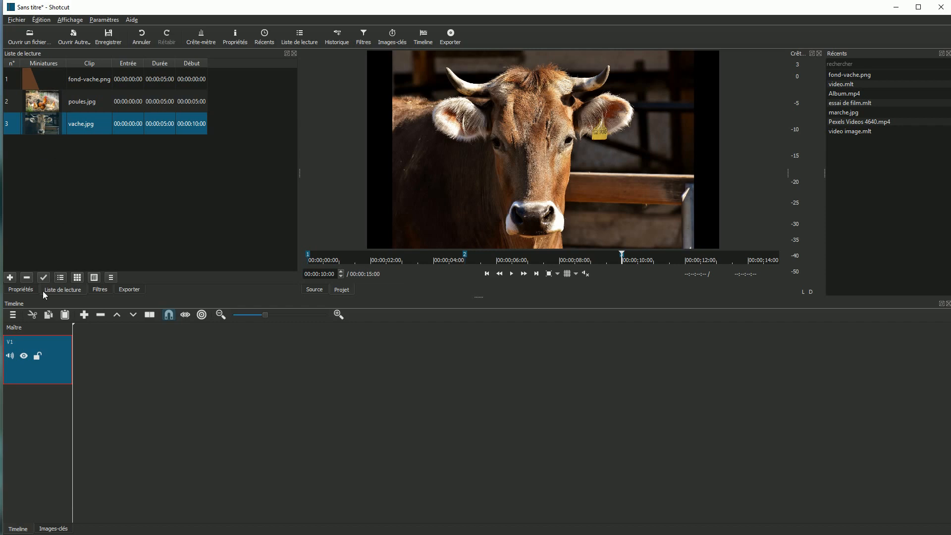
# Add a second video track above V1 and delete it again.
pyautogui.click(13, 315)
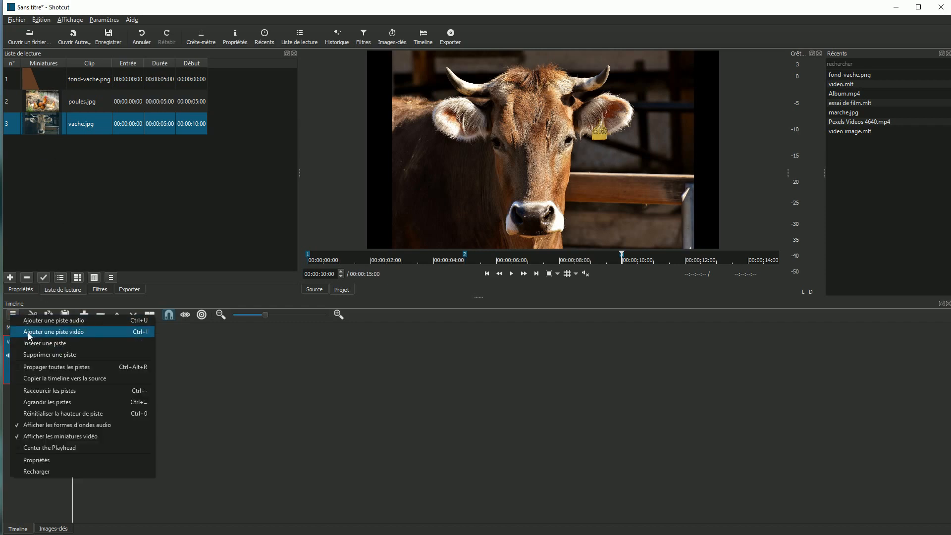
pyautogui.click(27, 332)
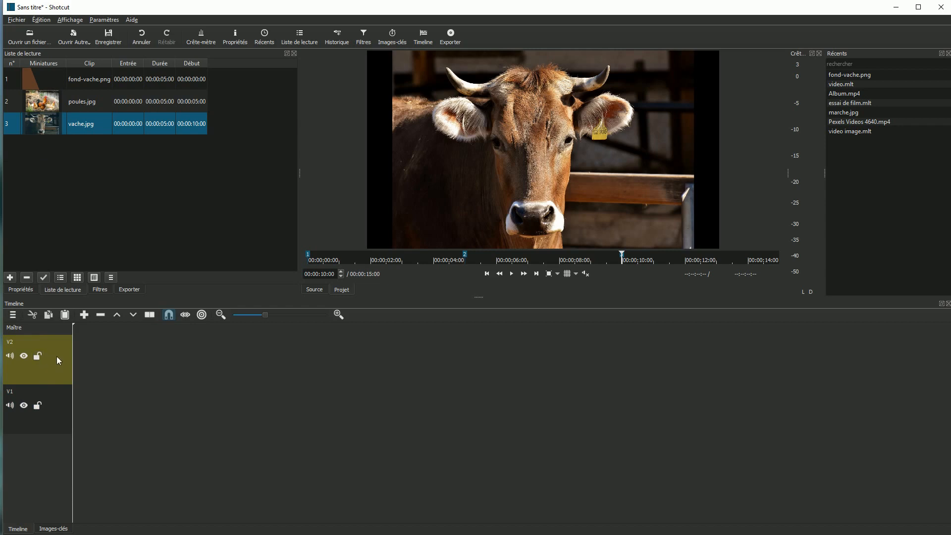
pyautogui.rightClick(56, 355)
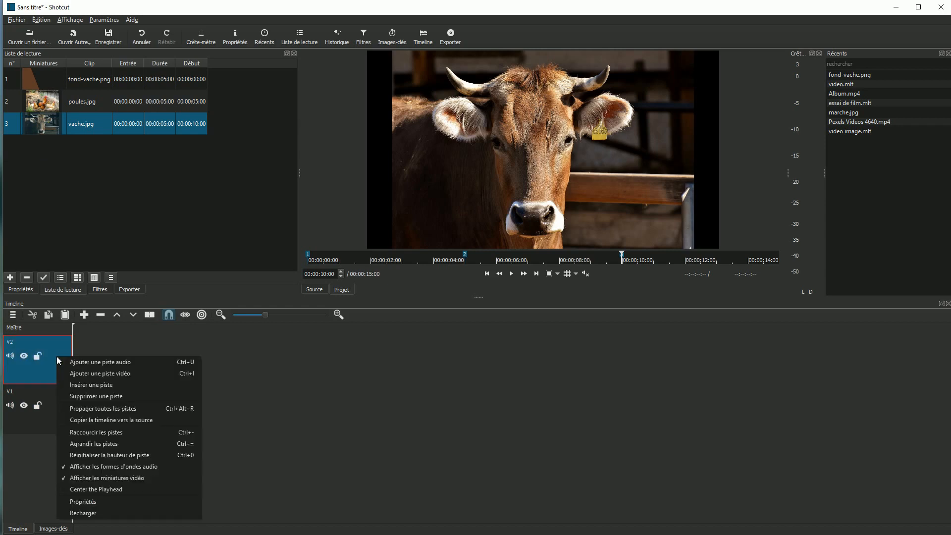
pyautogui.click(80, 397)
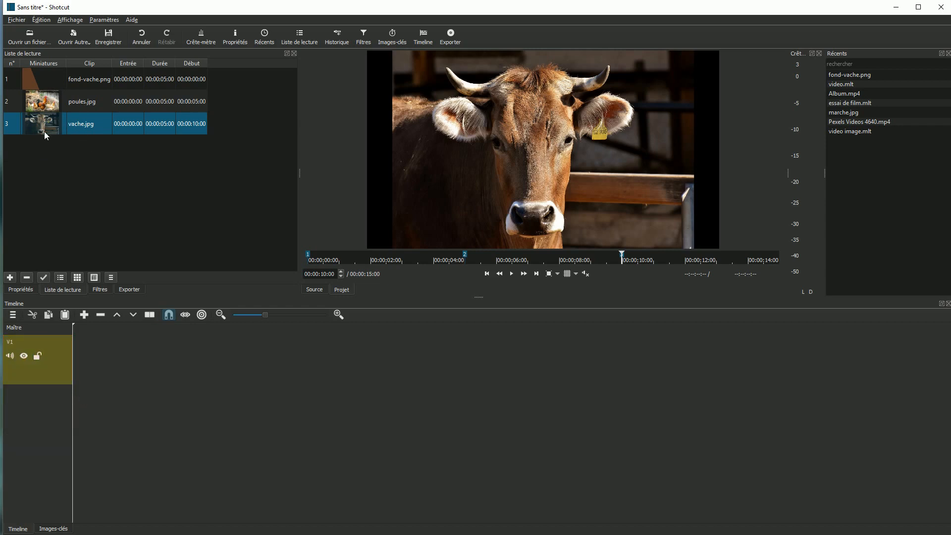
# Place vache.jpg from the playlist on track V1 and remove the gap in front of it.
pyautogui.moveTo(43, 132); pyautogui.dragTo(111, 365)
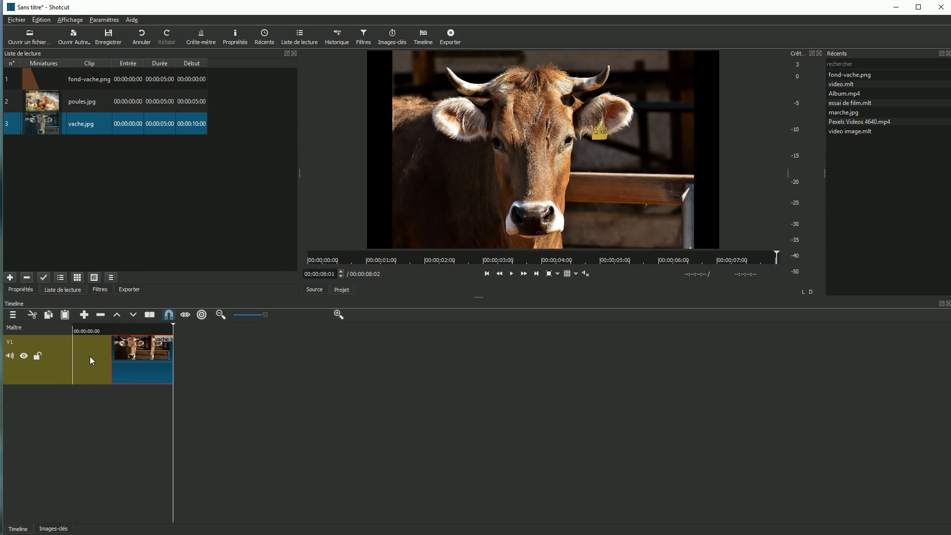
pyautogui.click(88, 357)
pyautogui.rightClick(88, 356)
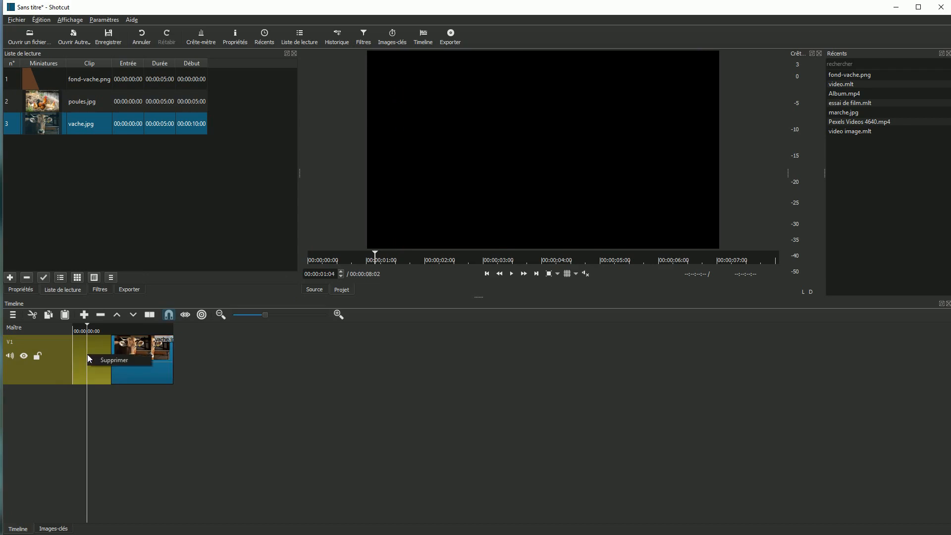
pyautogui.click(99, 360)
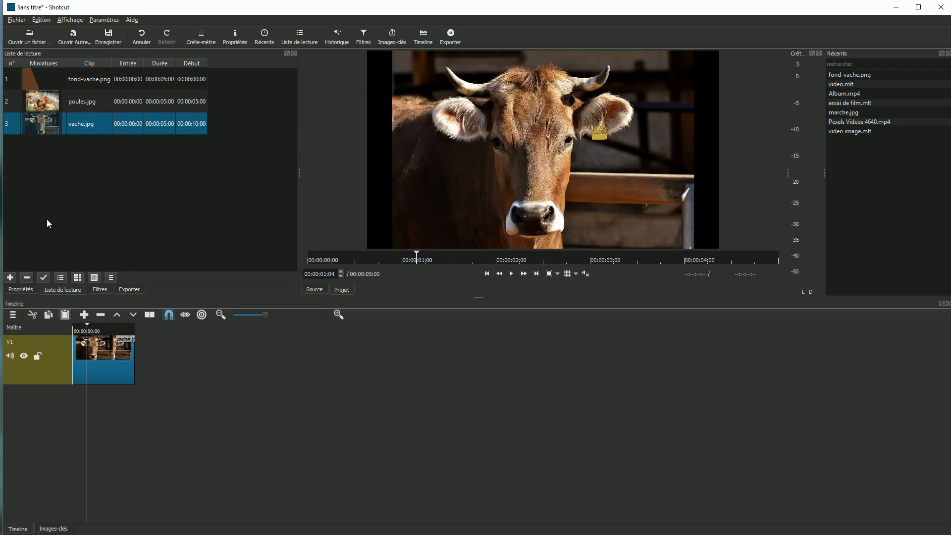
# Place poules.jpg on track V1 after the cow clip and remove the gap between the two clips.
pyautogui.moveTo(42, 103); pyautogui.dragTo(213, 375)
pyautogui.rightClick(154, 364)
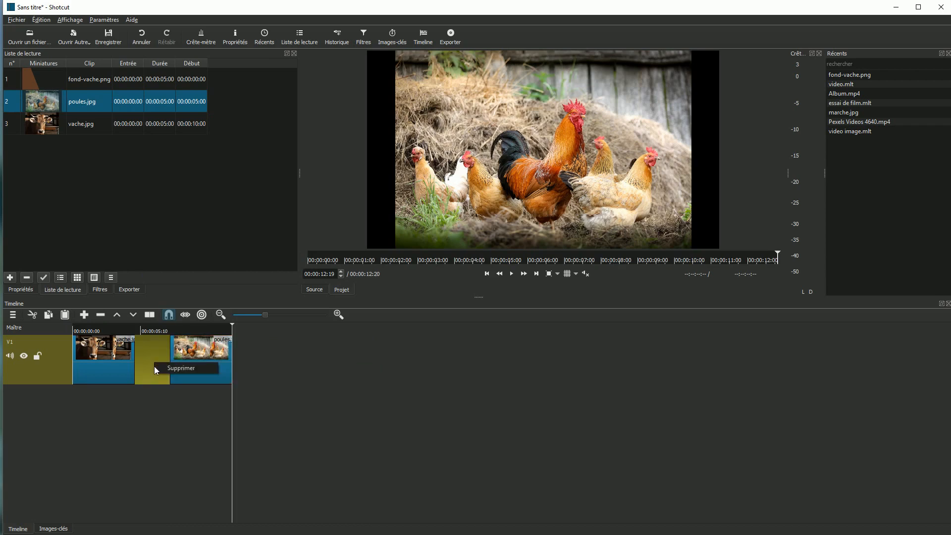
pyautogui.click(166, 370)
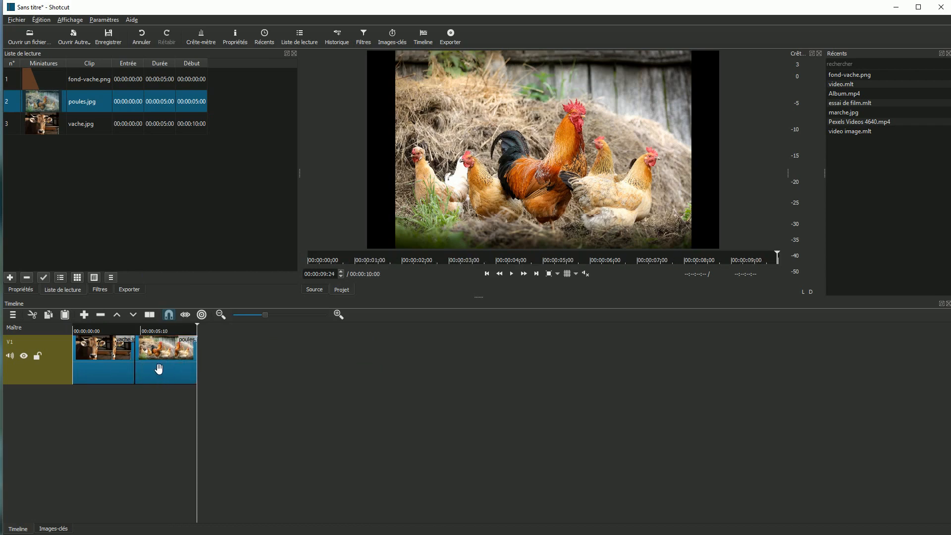
# Overlap the poules.jpg clip with the end of vache.jpg by about 1.7 seconds to create a transition, and preview it.
pyautogui.moveTo(175, 358); pyautogui.dragTo(148, 360)
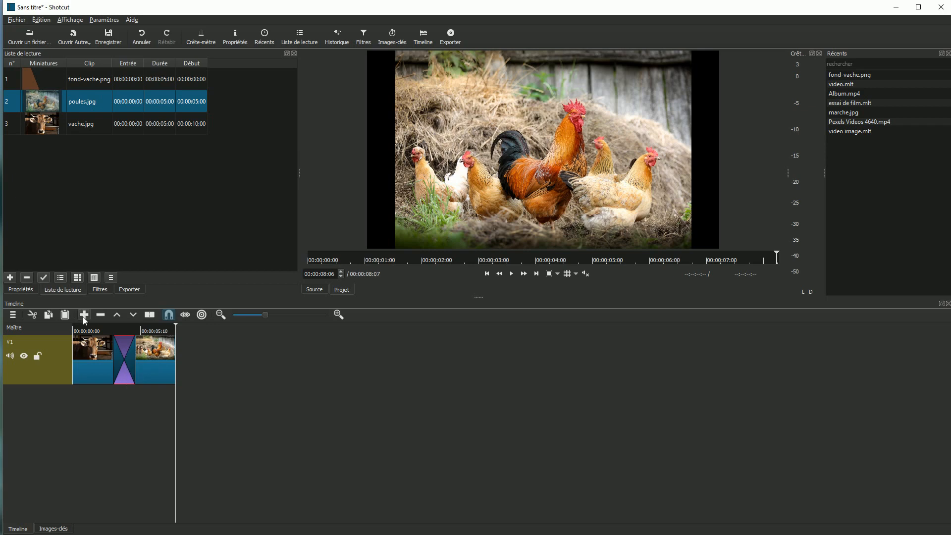
pyautogui.click(22, 290)
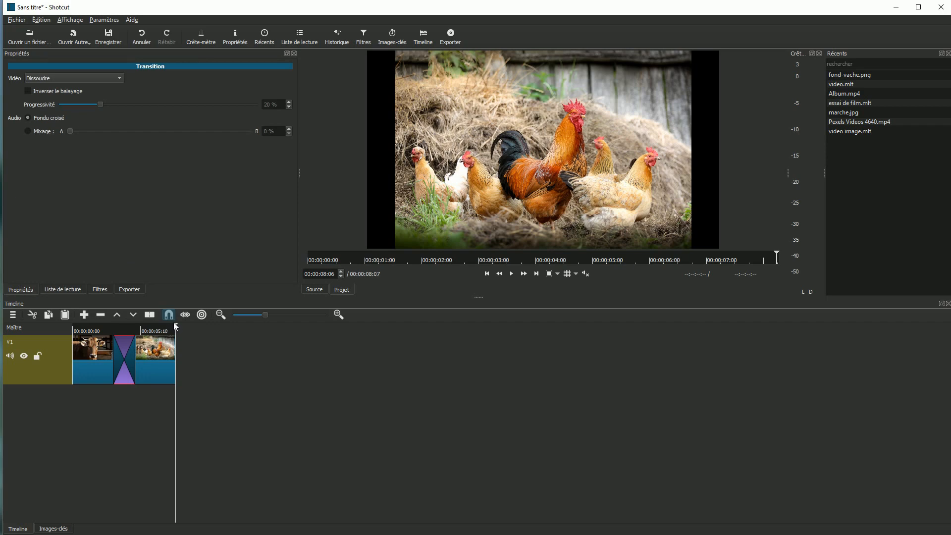
pyautogui.click(99, 330)
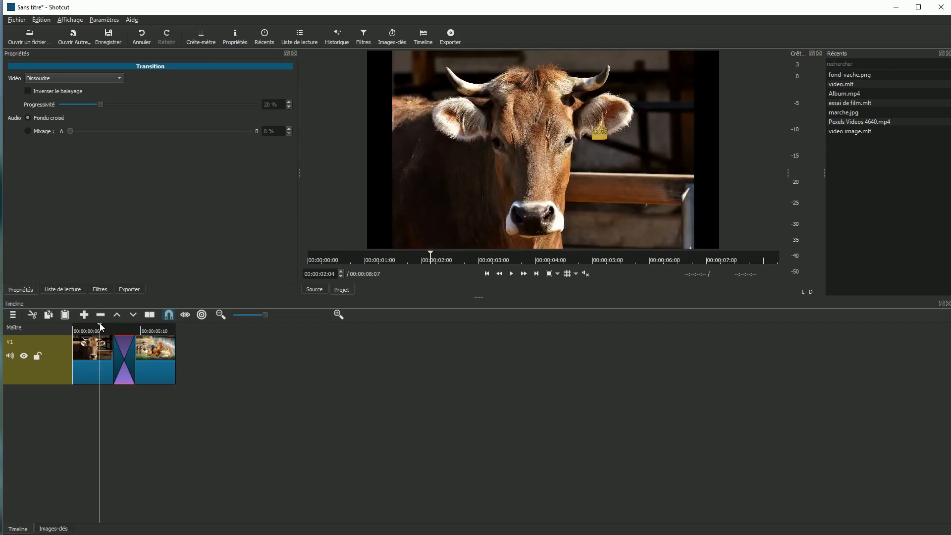
pyautogui.click(513, 275)
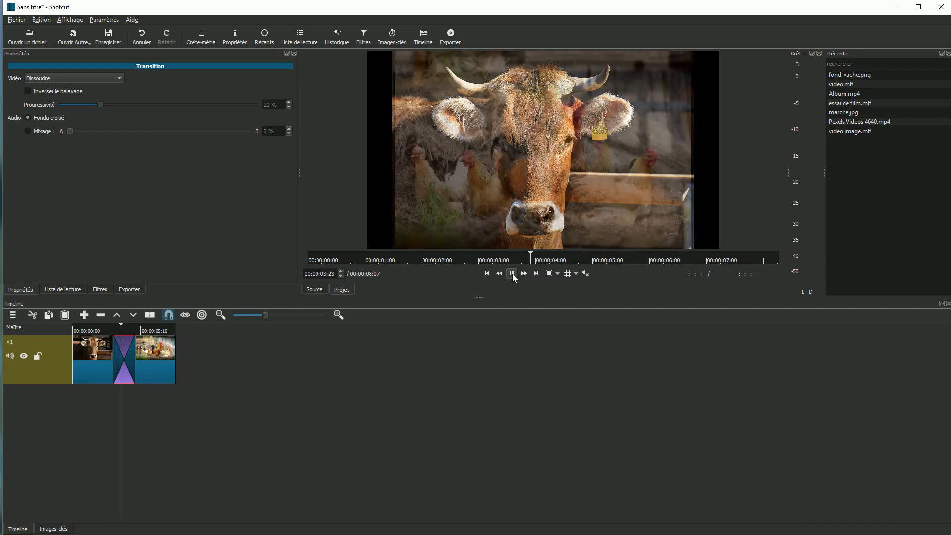
pyautogui.press('space')
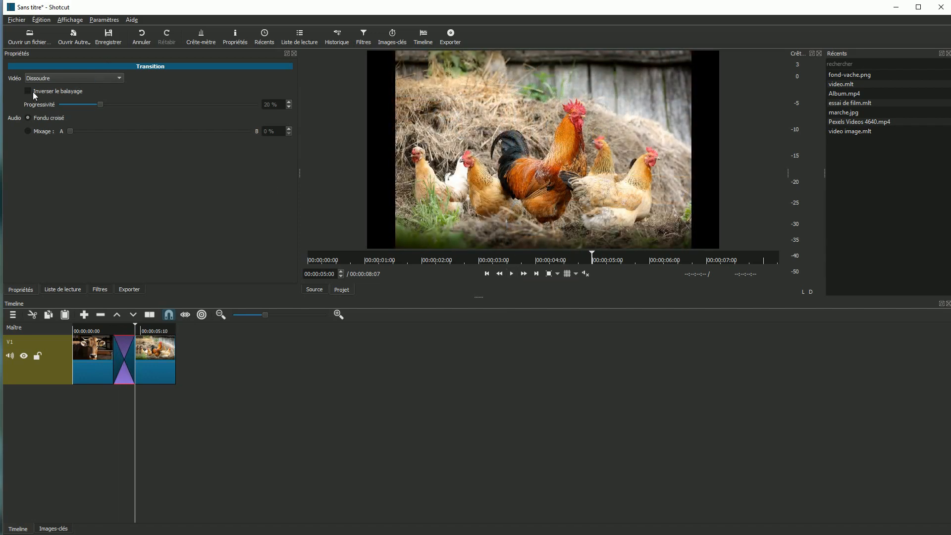
# Set the video transition to Diagonale Haut Gauche and play it back from before the overlap.
pyautogui.click(55, 79)
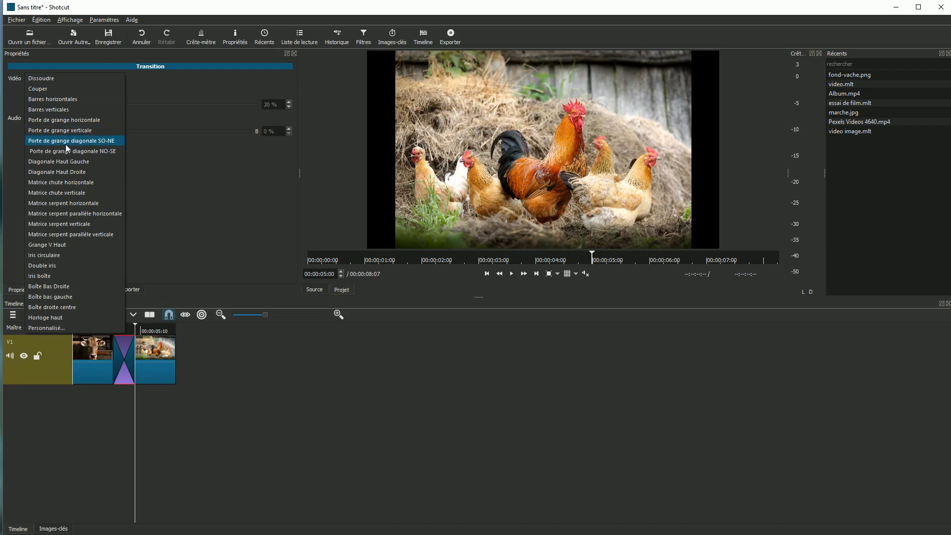
pyautogui.click(70, 163)
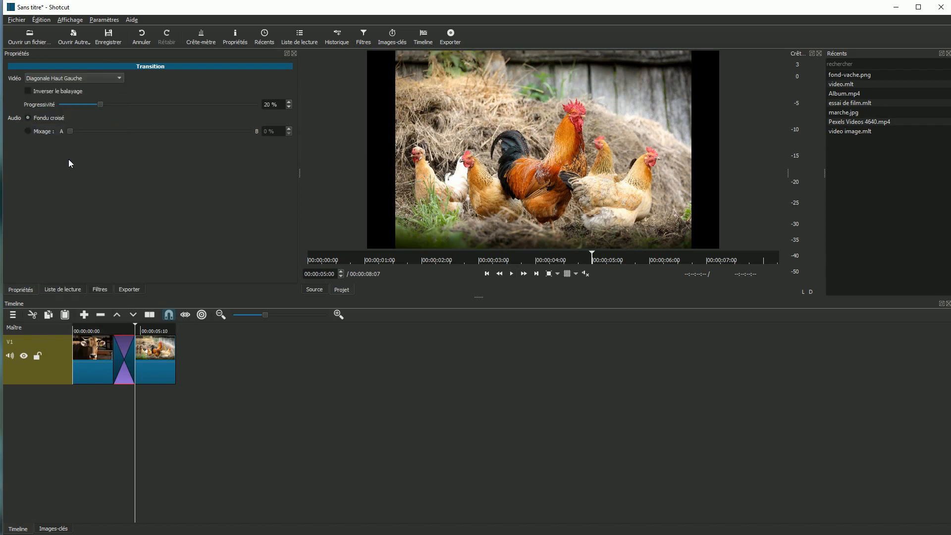
pyautogui.click(103, 327)
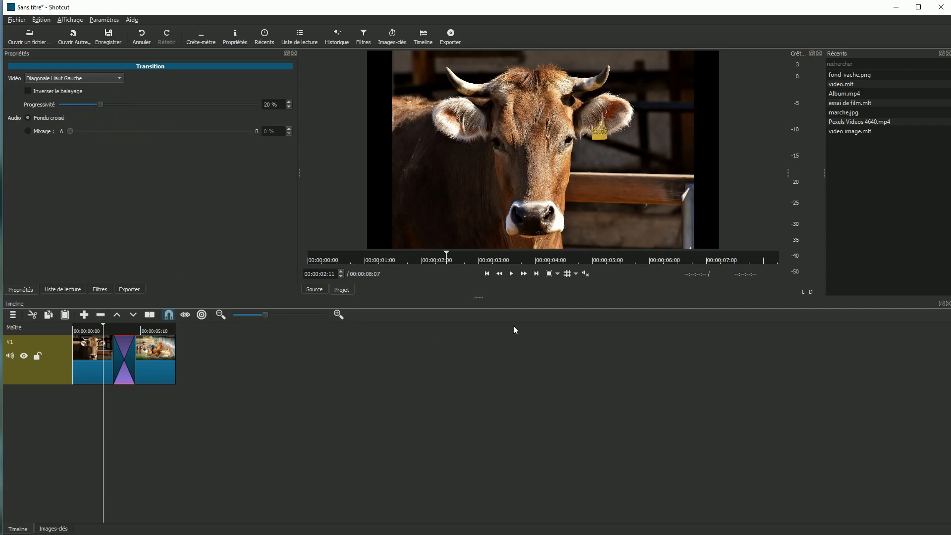
pyautogui.click(512, 275)
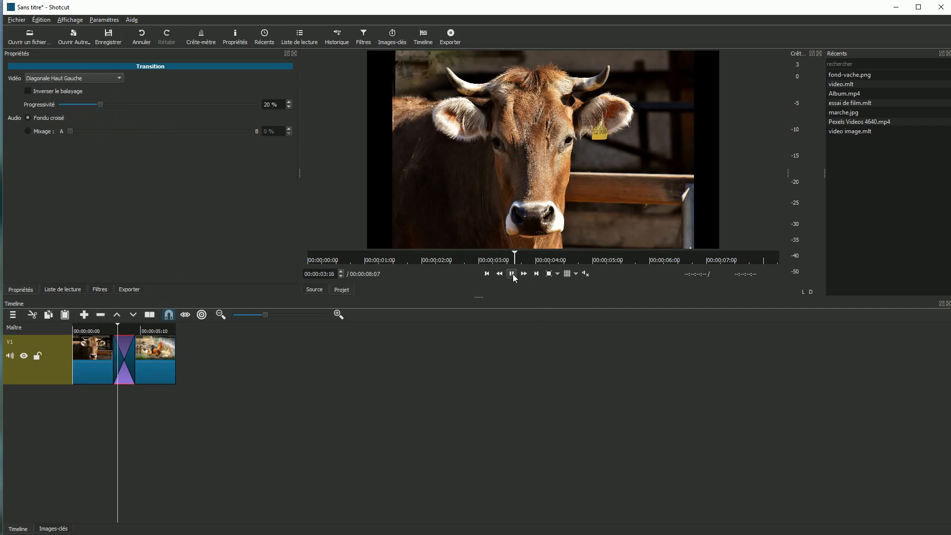
pyautogui.click(512, 274)
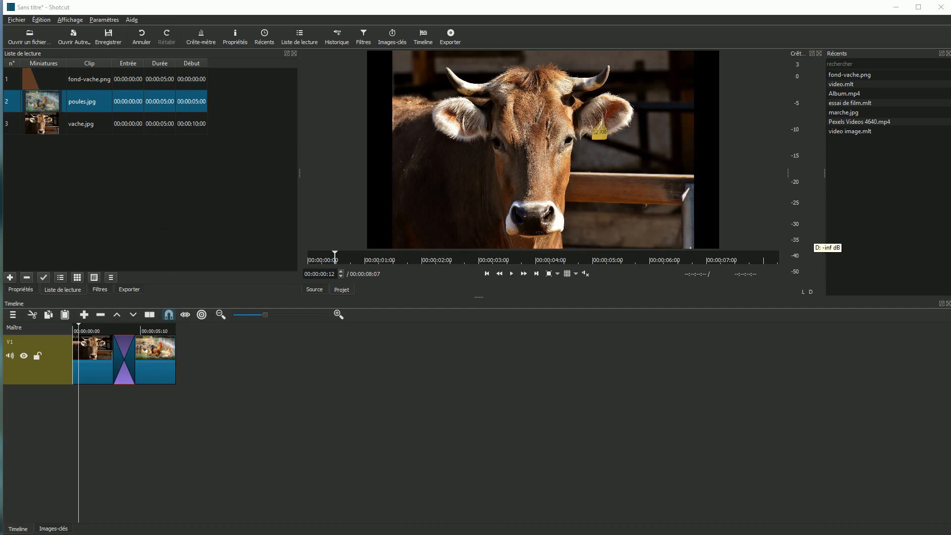
# Add the video file Album.mp4 to the playlist.
pyautogui.moveTo(950, 238); pyautogui.dragTo(109, 203)
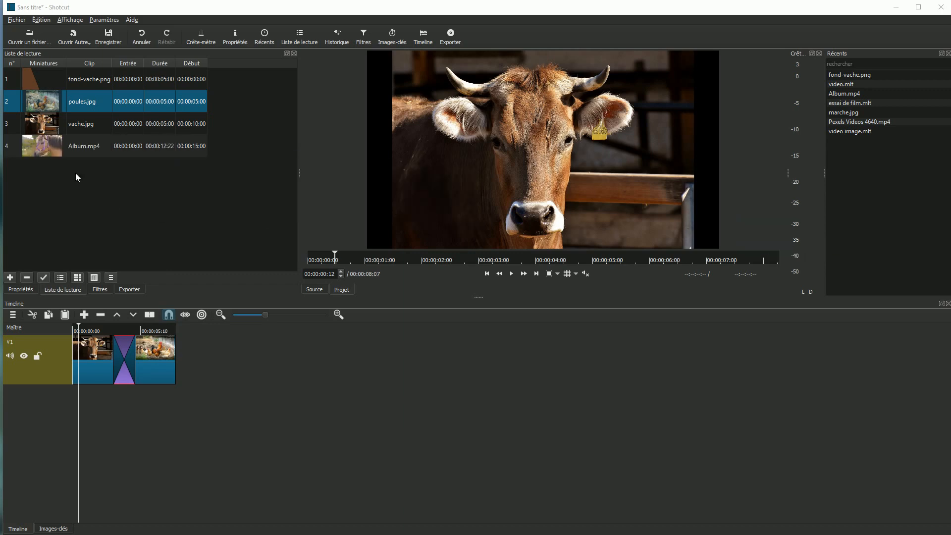
# Delete the cow clip, the transition and the hens clip from track V1.
pyautogui.click(99, 380)
pyautogui.press('Delete')
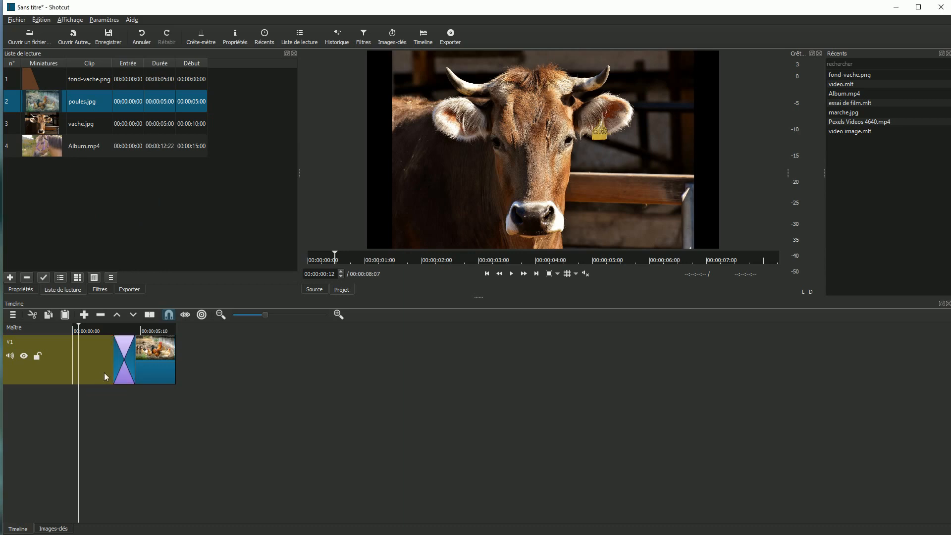
pyautogui.click(122, 377)
pyautogui.press('Delete')
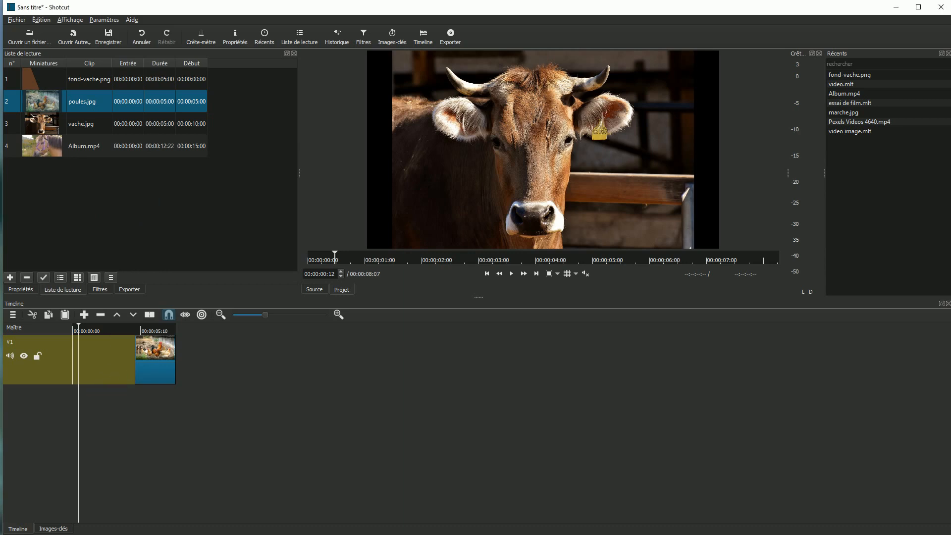
pyautogui.click(144, 372)
pyautogui.press('Delete')
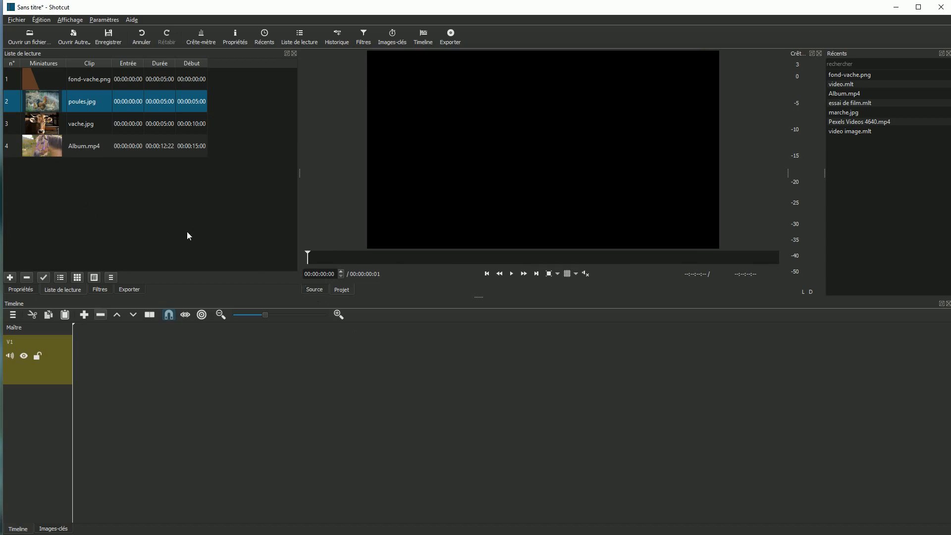
# Open Album.mp4 from the playlist in the source player and play part of it.
pyautogui.click(55, 150)
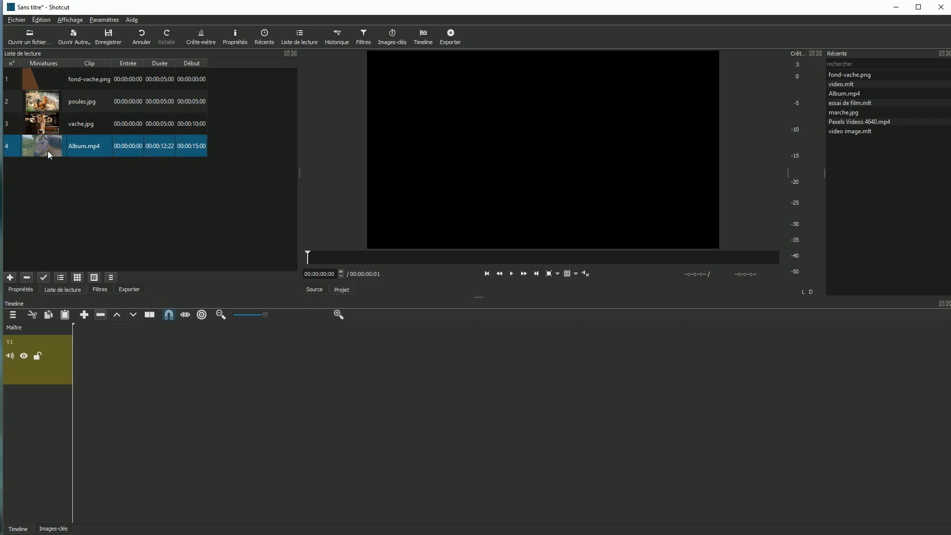
pyautogui.doubleClick(49, 151)
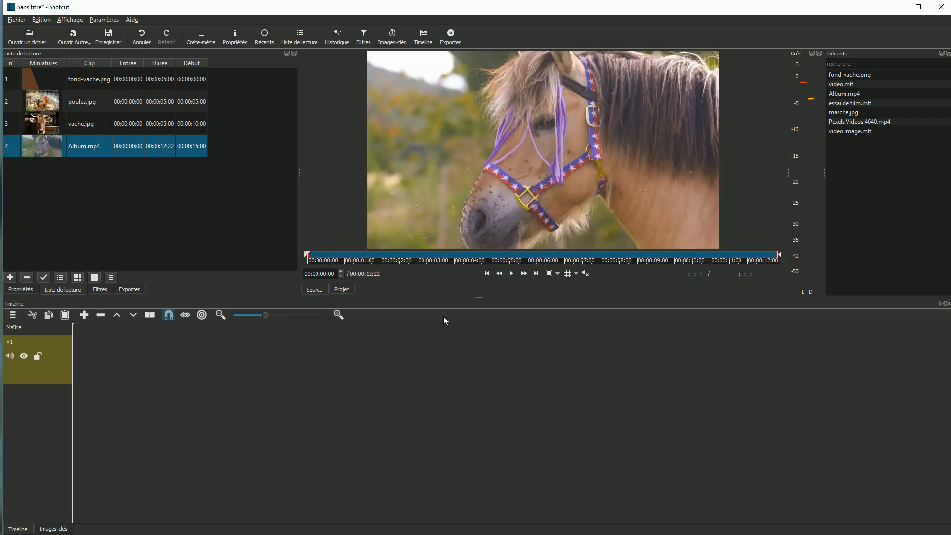
pyautogui.click(510, 275)
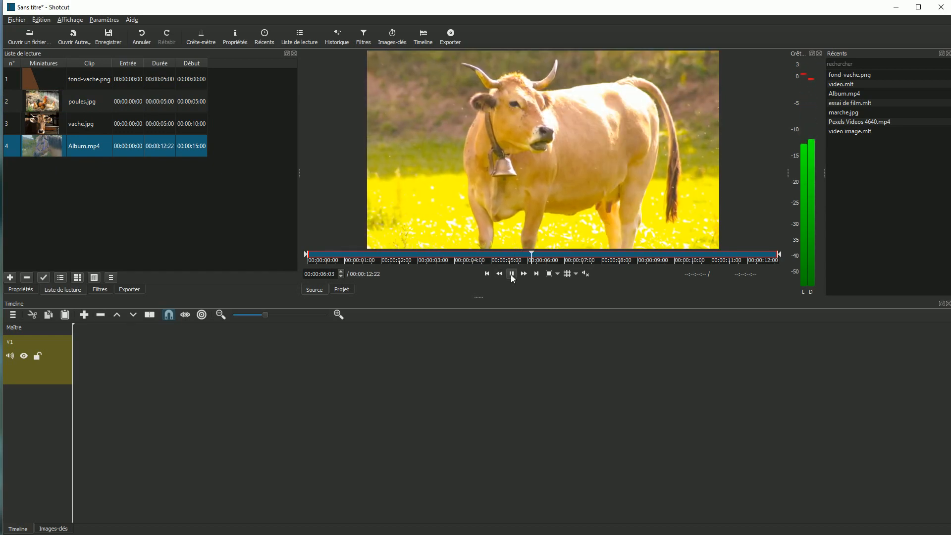
pyautogui.press('space')
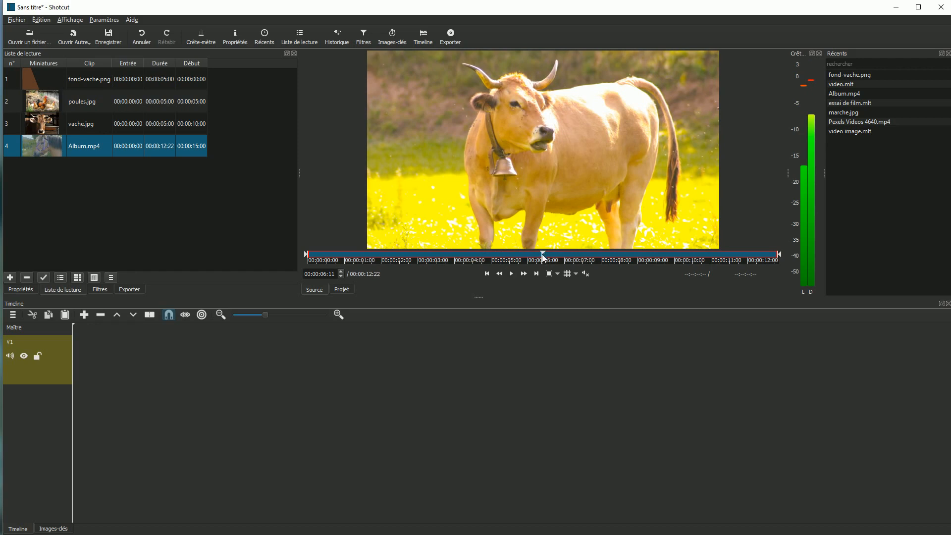
# Trim the Album.mp4 source to start at 00:00:02:08 and end at 00:00:10:00.
pyautogui.click(346, 254)
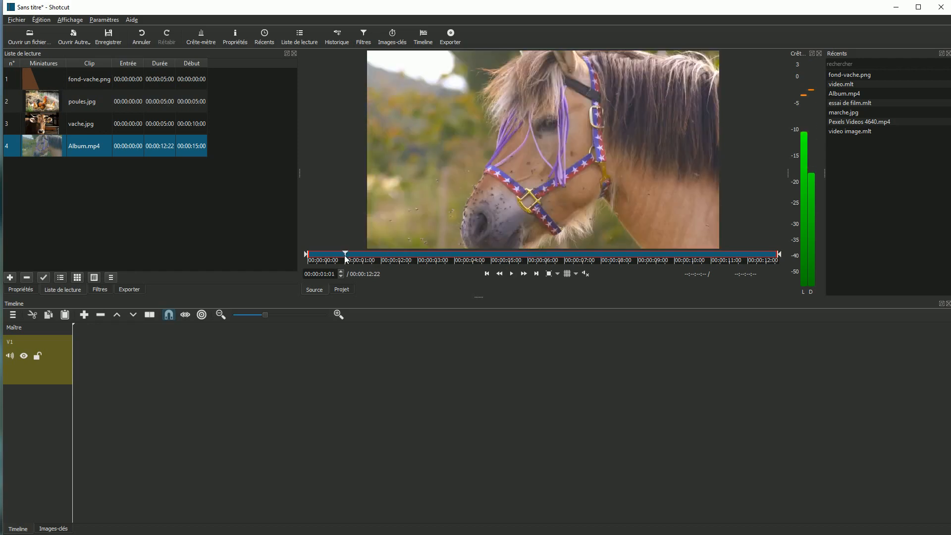
pyautogui.moveTo(345, 254); pyautogui.dragTo(392, 258)
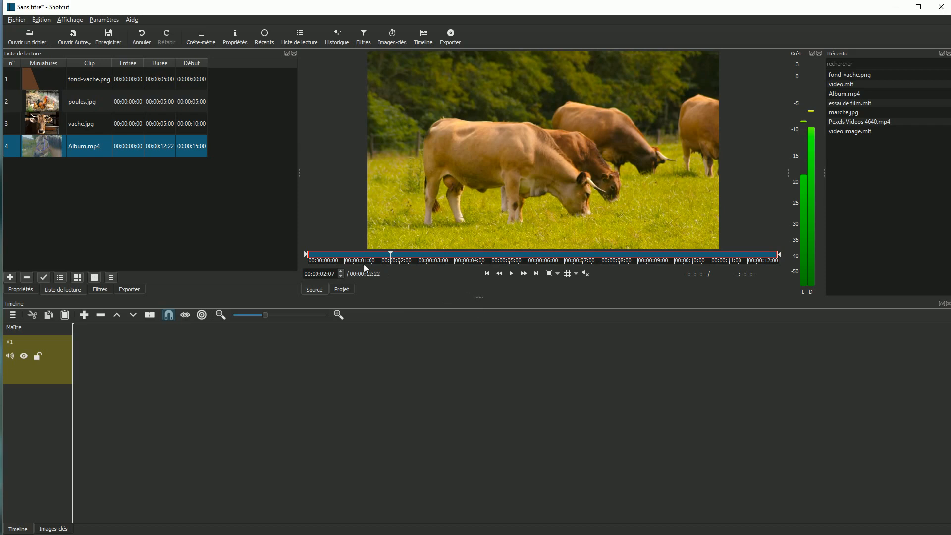
pyautogui.moveTo(307, 256); pyautogui.dragTo(393, 257)
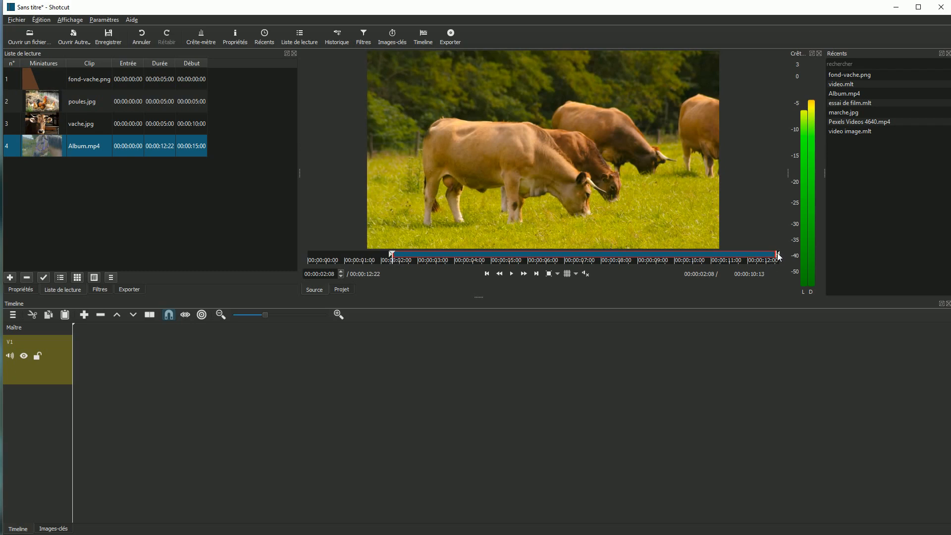
pyautogui.moveTo(777, 256); pyautogui.dragTo(675, 260)
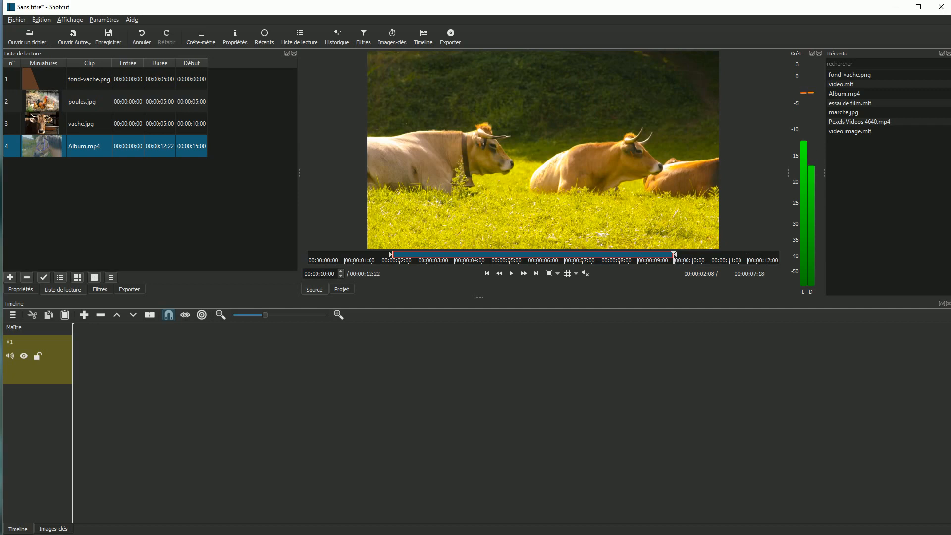
# Place the trimmed Album.mp4 on track V1 and remove the gap before it so it starts at zero.
pyautogui.moveTo(496, 174); pyautogui.dragTo(87, 343)
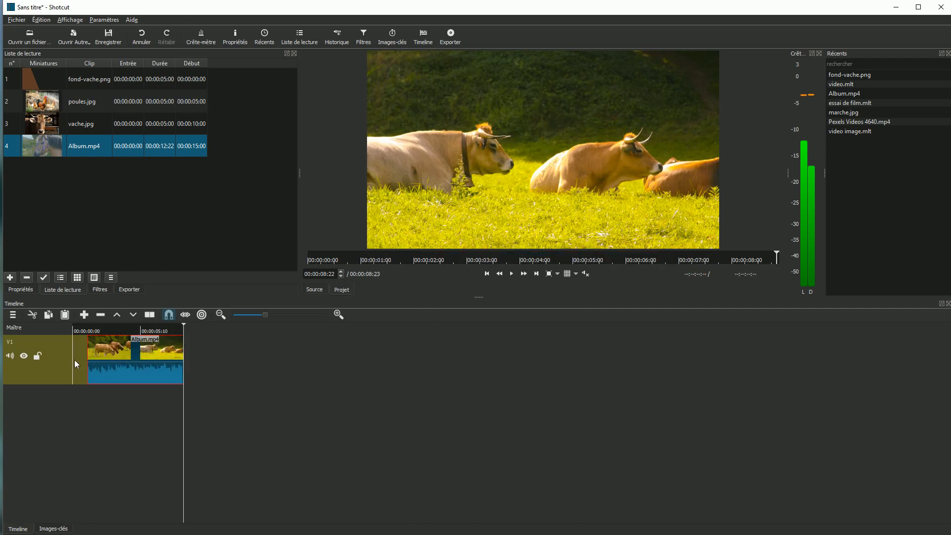
pyautogui.rightClick(79, 352)
pyautogui.click(90, 358)
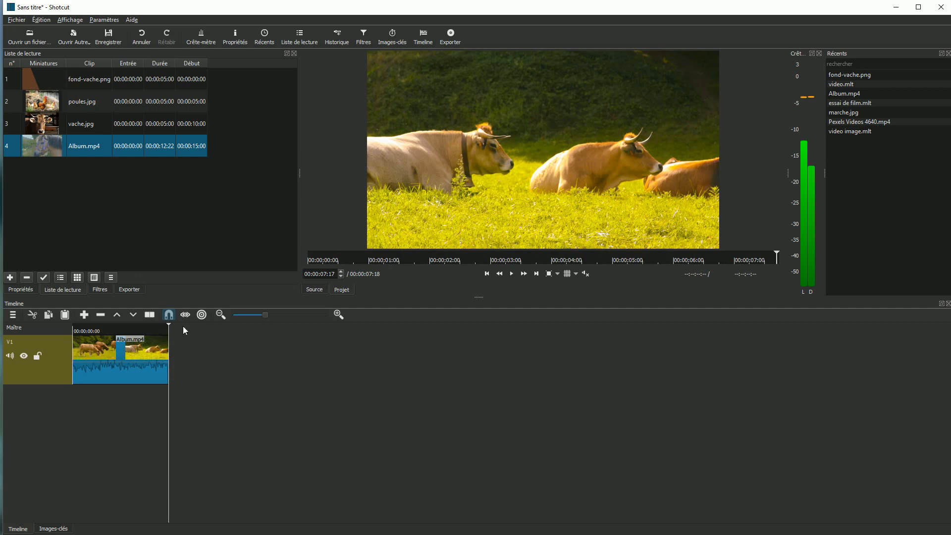
# Mute track V1 and play part of the timeline from the start.
pyautogui.click(9, 355)
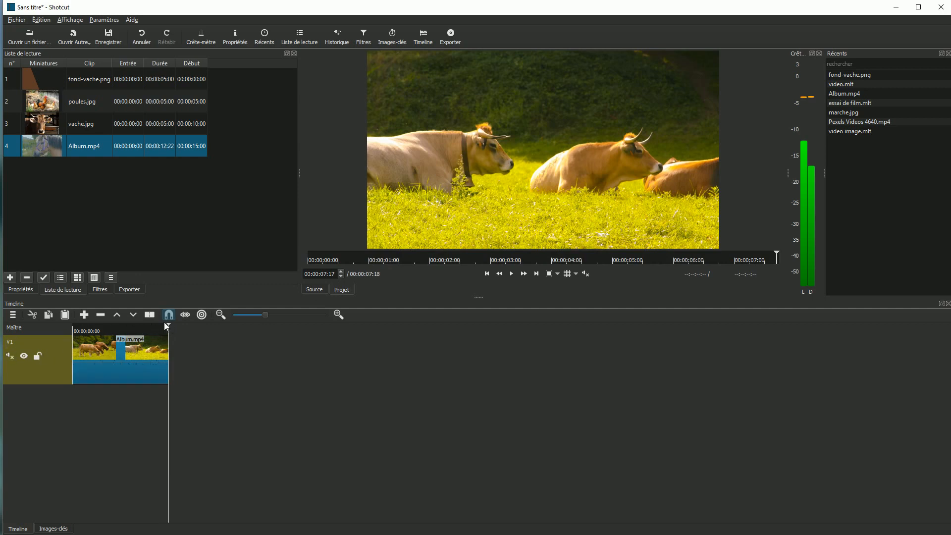
pyautogui.moveTo(165, 324); pyautogui.dragTo(72, 326)
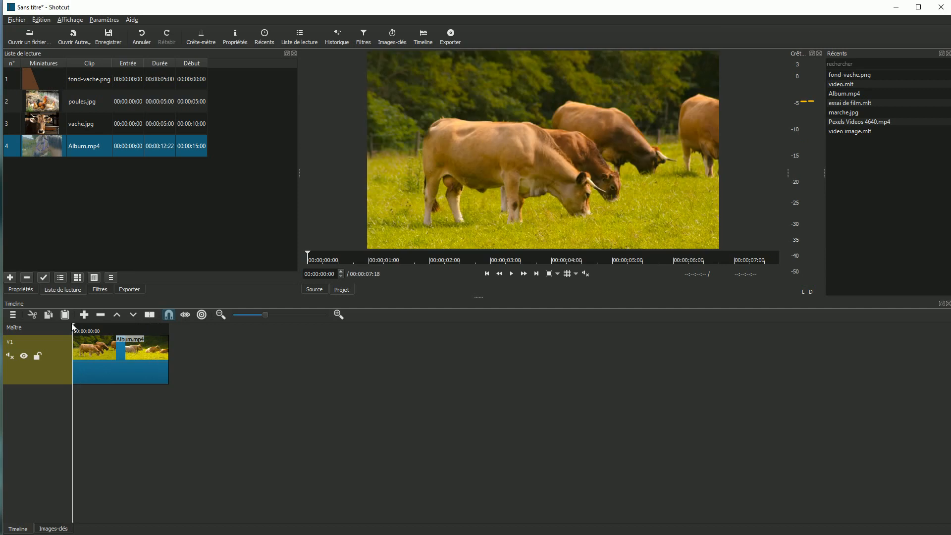
pyautogui.click(512, 274)
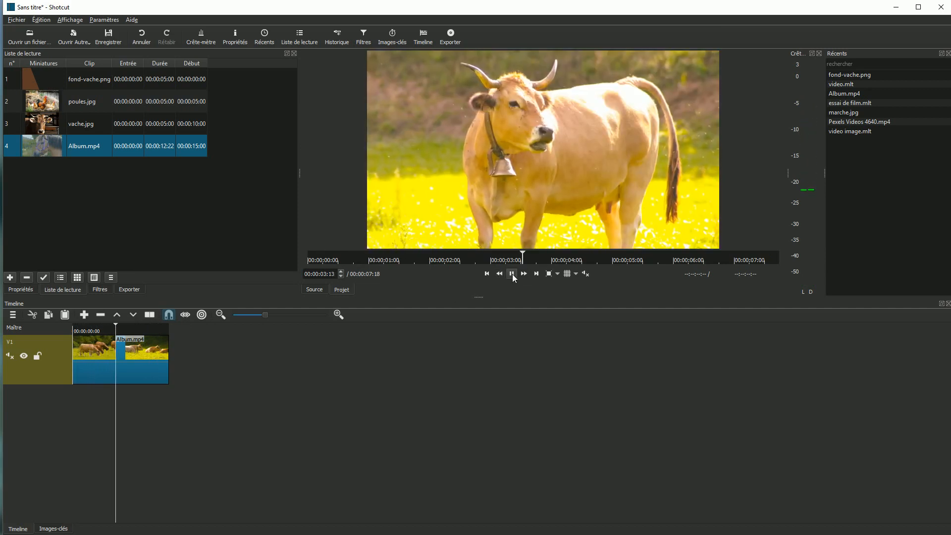
pyautogui.click(512, 274)
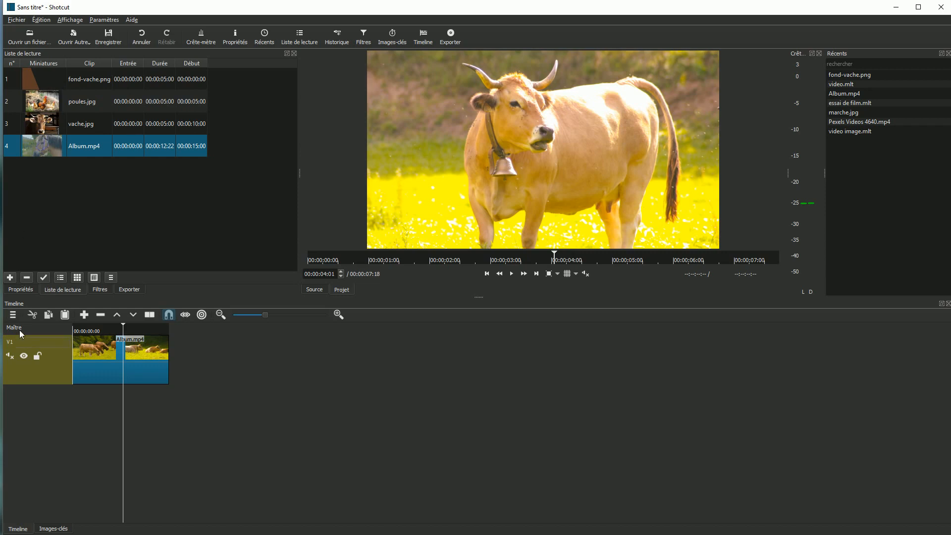
# Add a second video track and place fond-vache.png at its start, above the Album.mp4 clip.
pyautogui.click(13, 315)
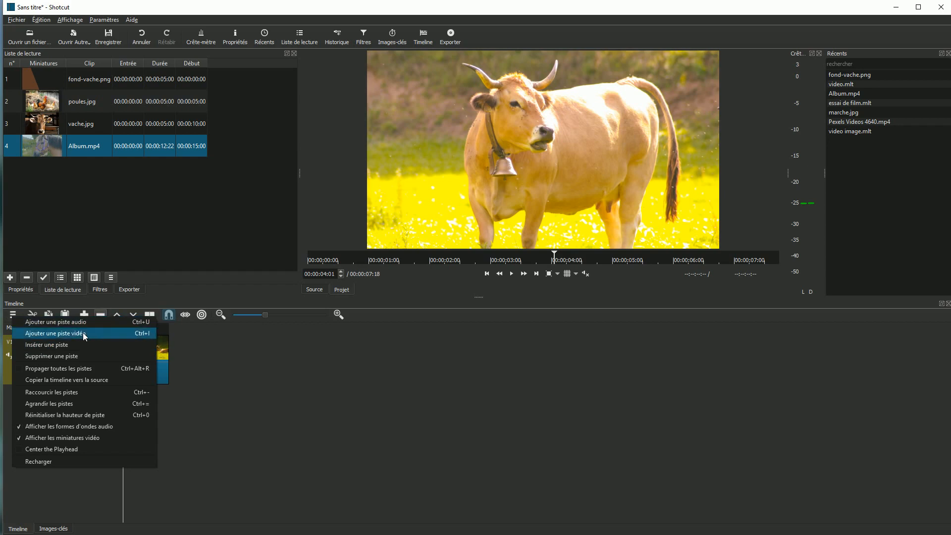
pyautogui.click(82, 332)
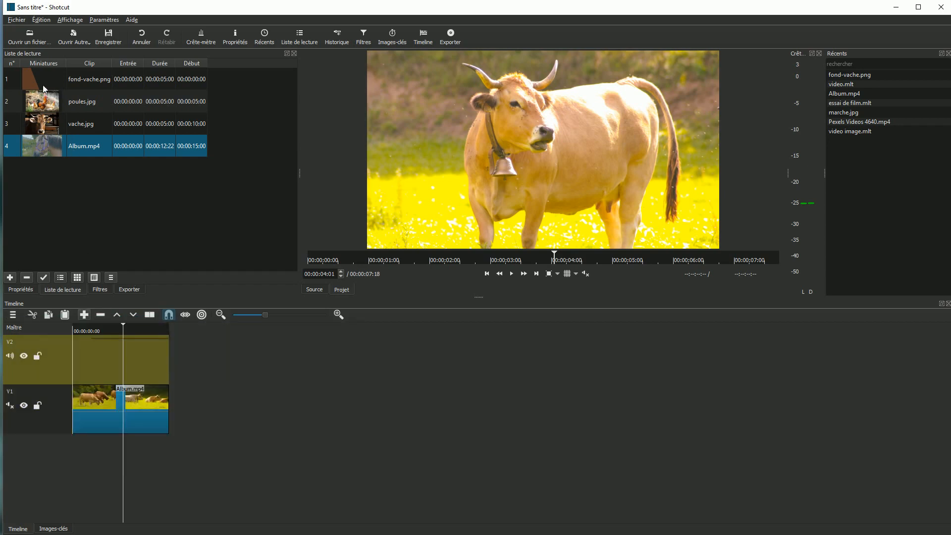
pyautogui.moveTo(44, 88); pyautogui.dragTo(110, 372)
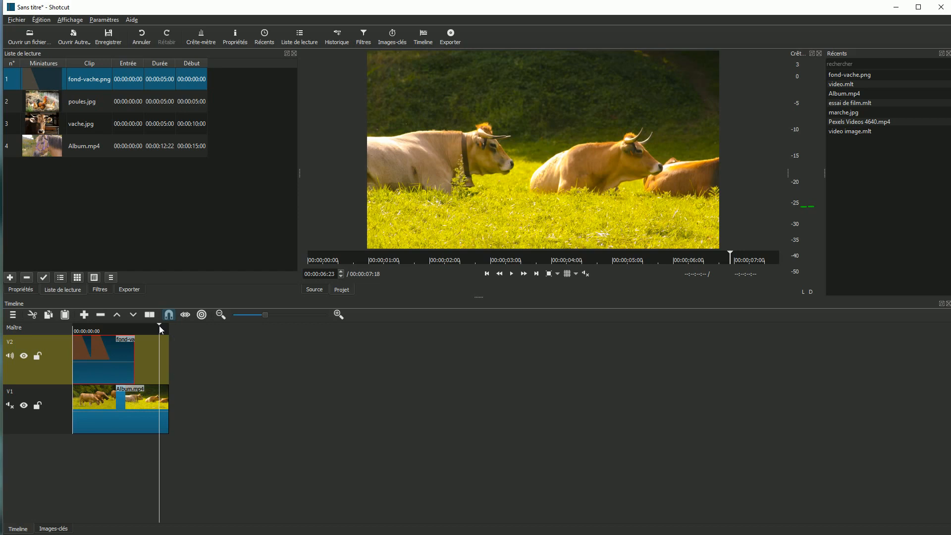
# Move the playhead to 00:00:01:03 and add a Texte video filter to the fond-vache.png clip.
pyautogui.moveTo(160, 328); pyautogui.dragTo(87, 329)
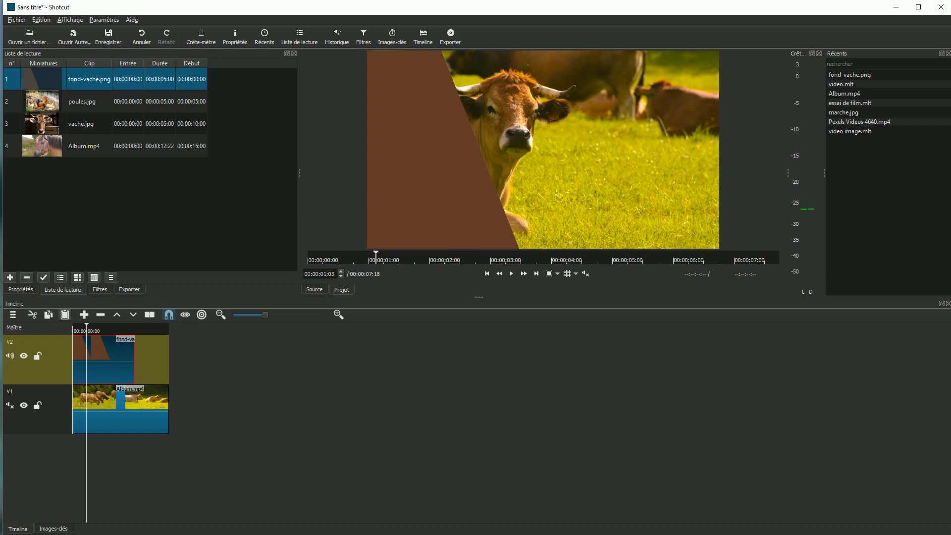
pyautogui.click(94, 290)
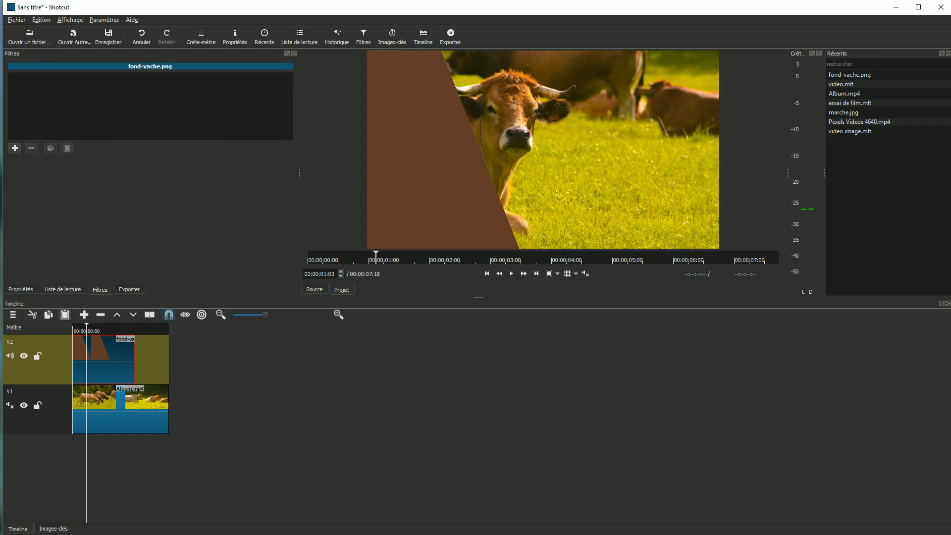
pyautogui.click(12, 148)
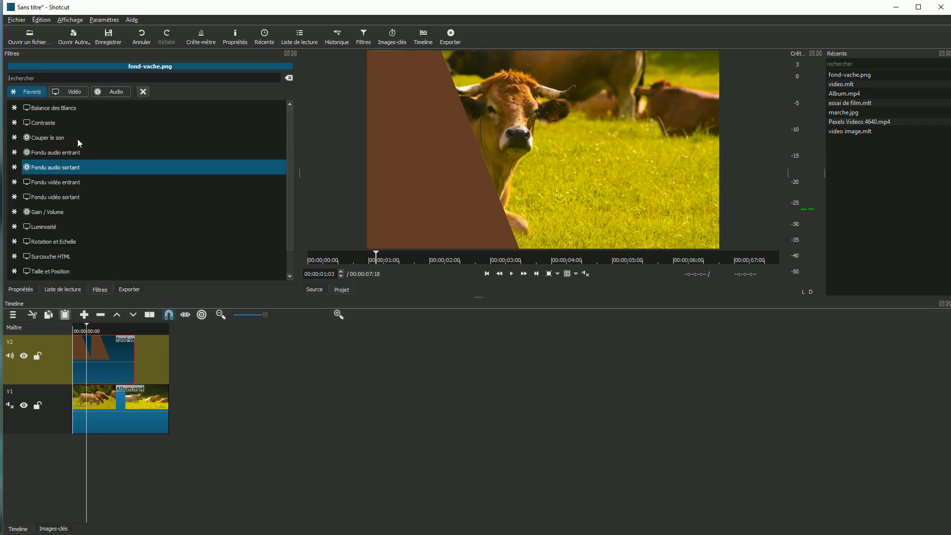
pyautogui.click(70, 91)
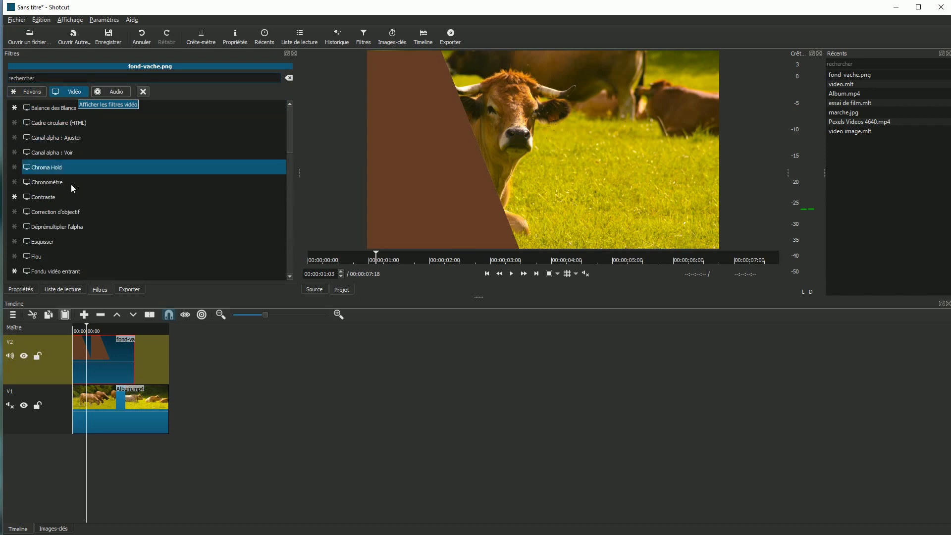
pyautogui.scroll(-3, 73, 194)
pyautogui.scroll(-6, 76, 199)
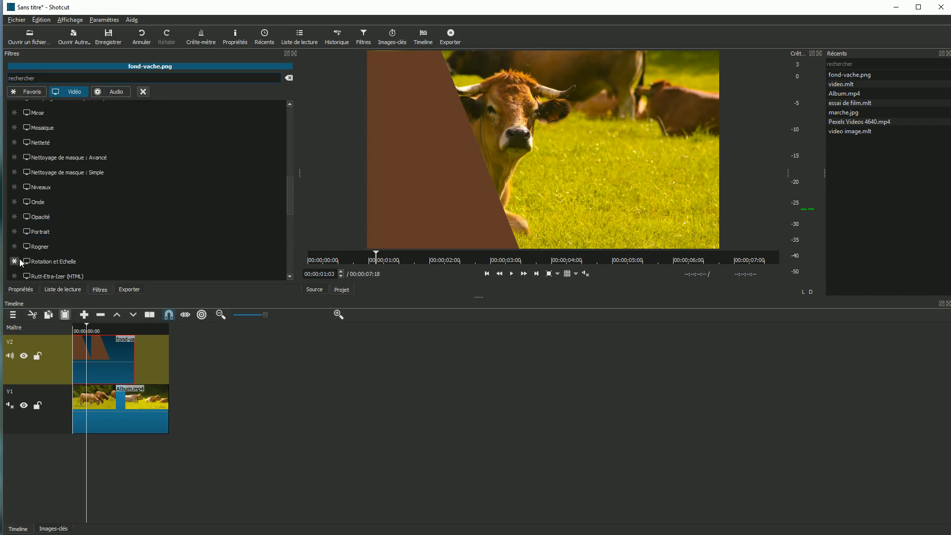
pyautogui.scroll(-4, 79, 255)
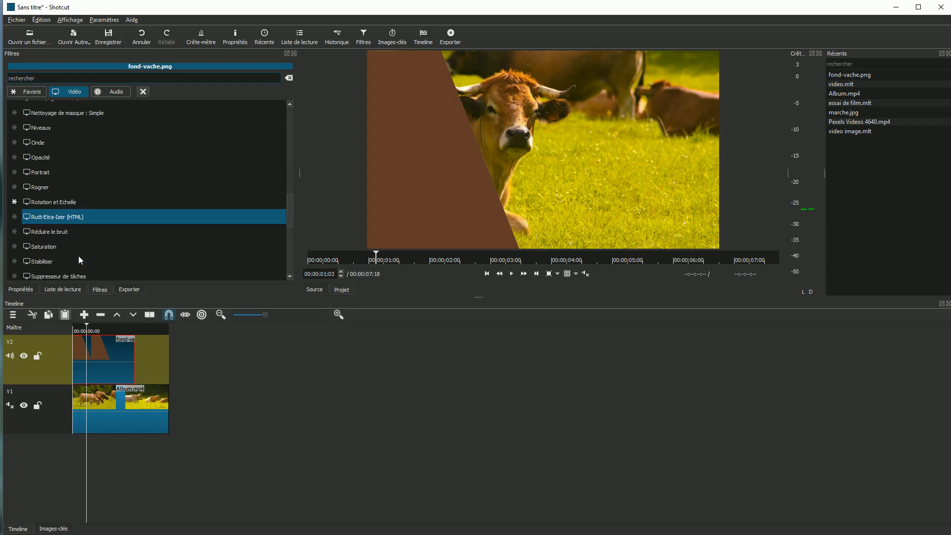
pyautogui.click(78, 258)
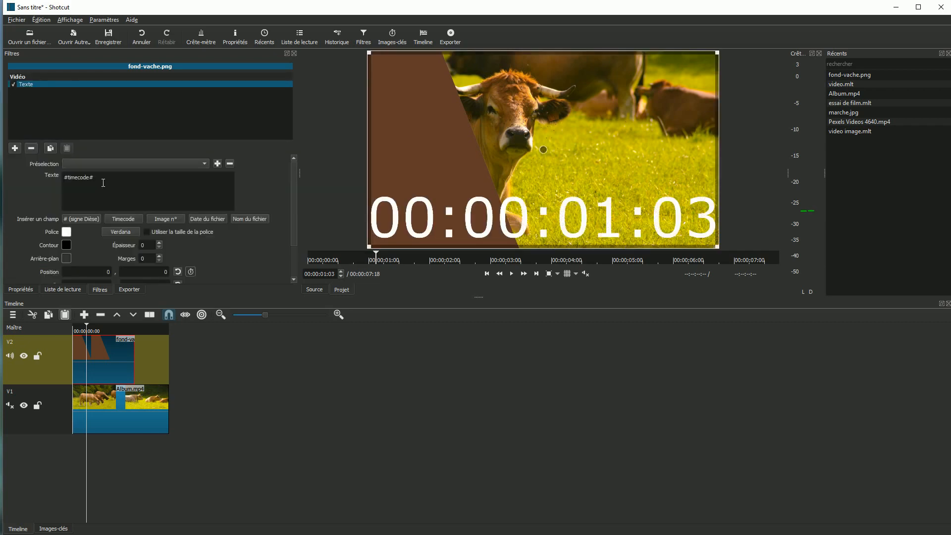
# Replace the filter's default timecode text with "L'élevage" and "biologique" on two lines.
pyautogui.moveTo(105, 182); pyautogui.dragTo(55, 183)
pyautogui.write("L'")
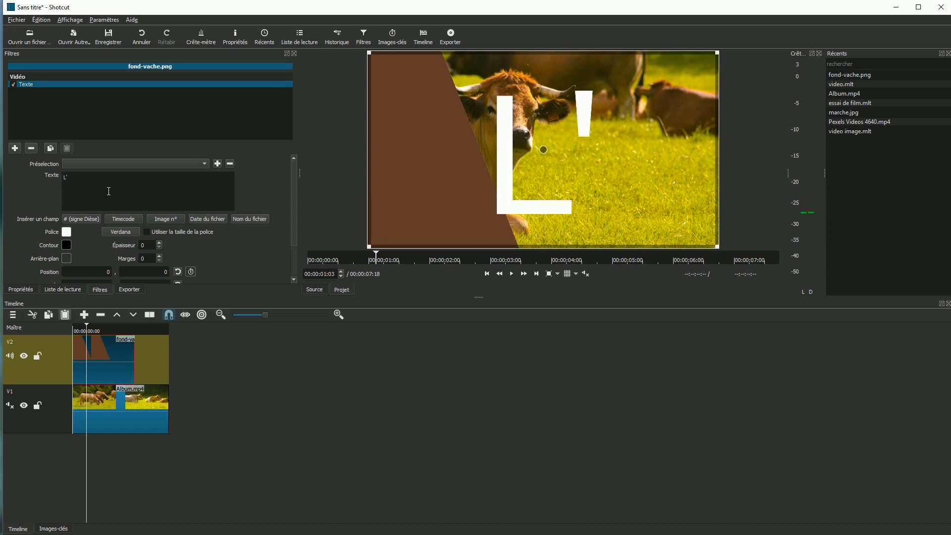
pyautogui.write('élevage')
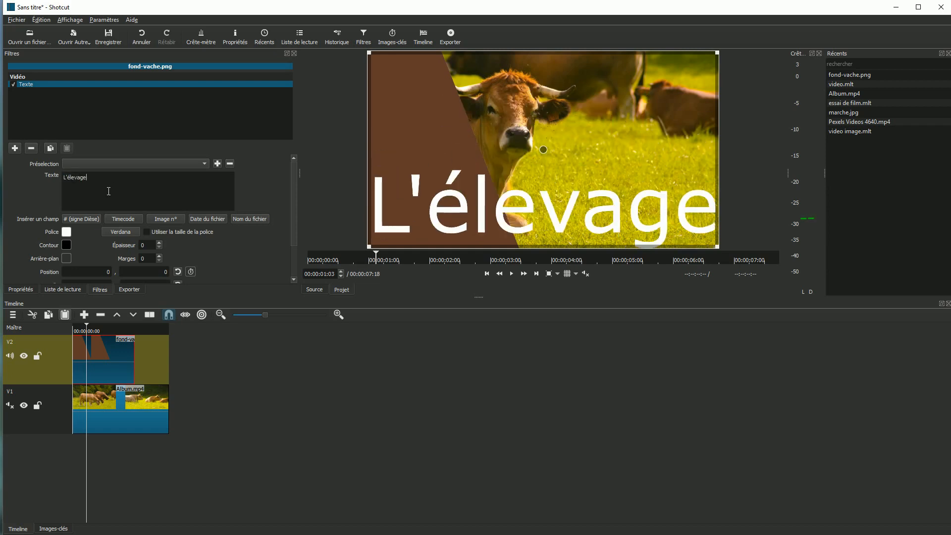
pyautogui.press('Return')
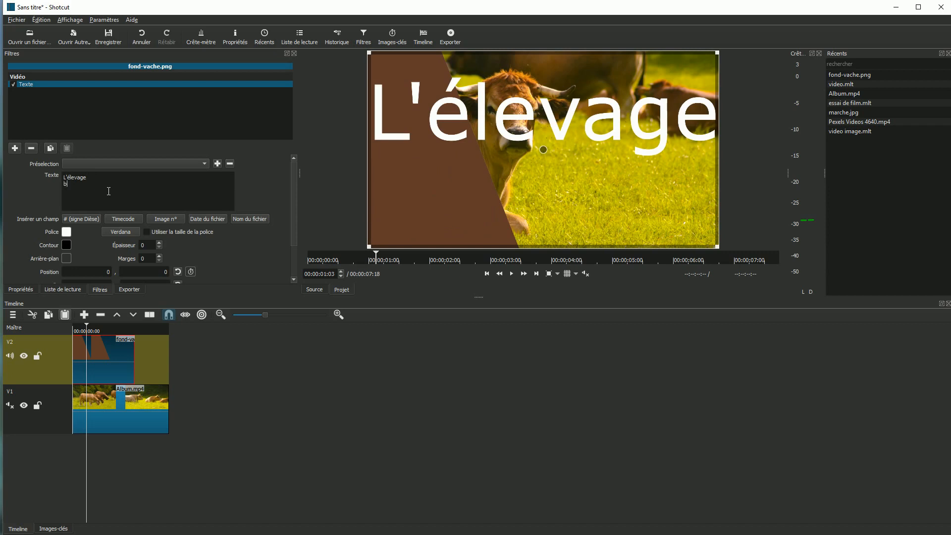
pyautogui.write('biolo')
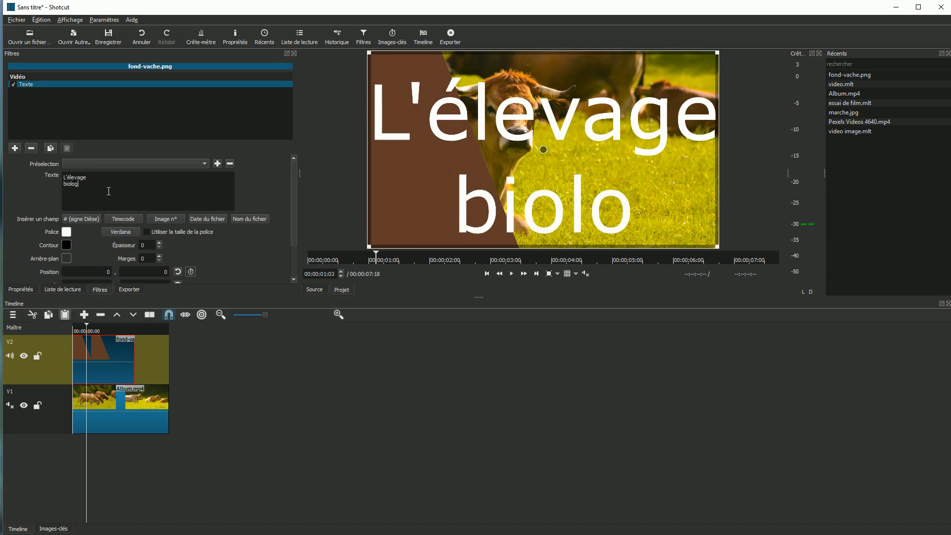
pyautogui.write('gique')
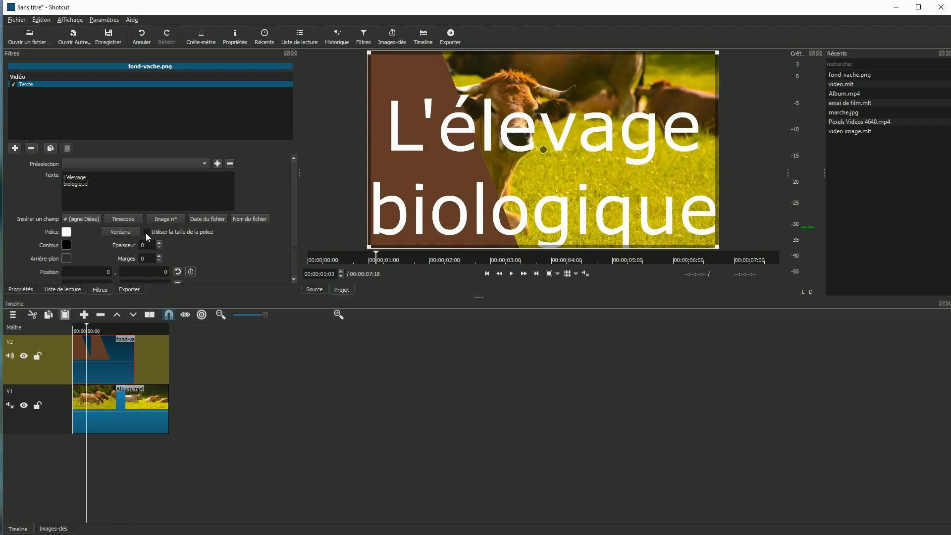
# Set the title font to Roboto in the Gras style.
pyautogui.click(129, 231)
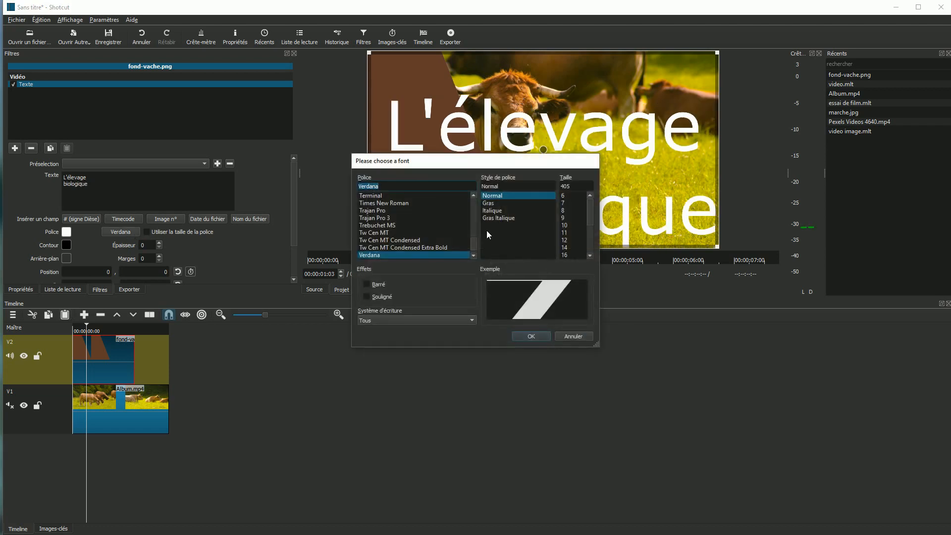
pyautogui.write('ro')
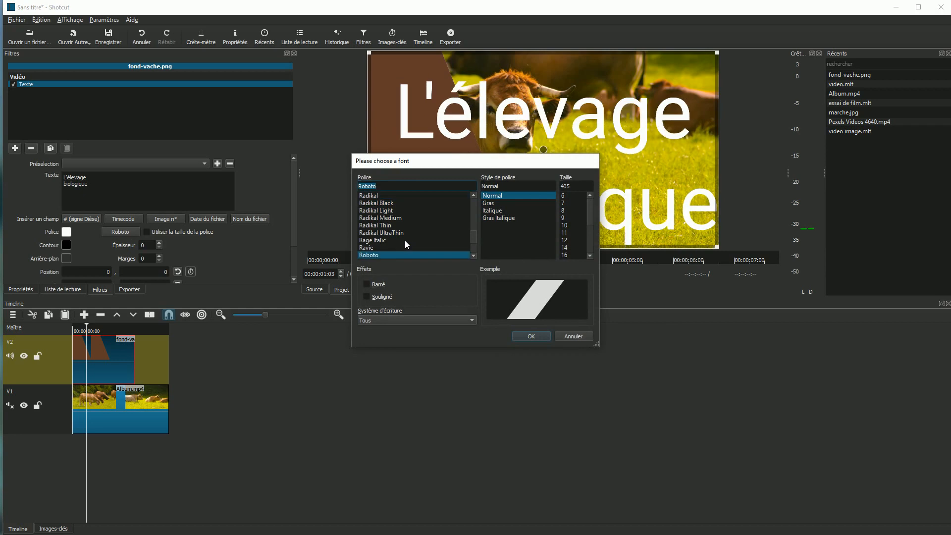
pyautogui.click(494, 204)
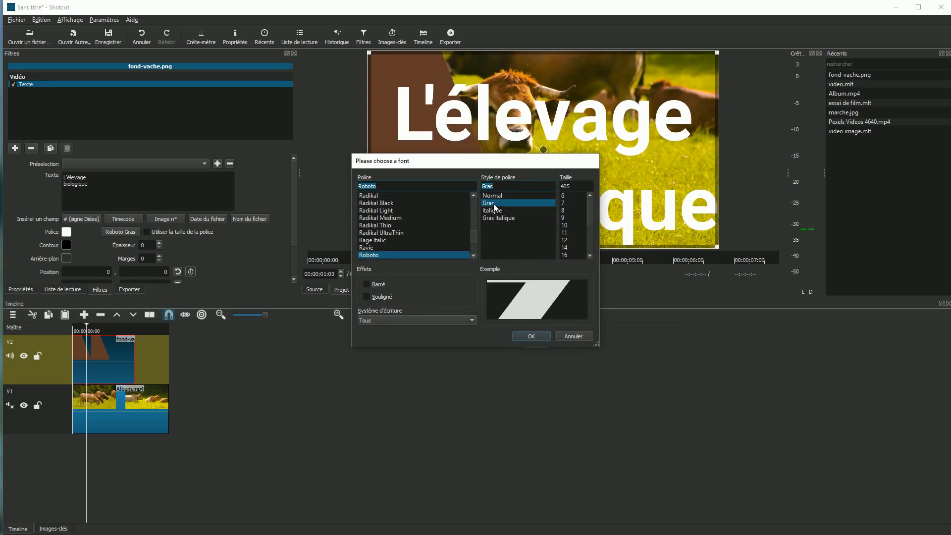
pyautogui.click(529, 337)
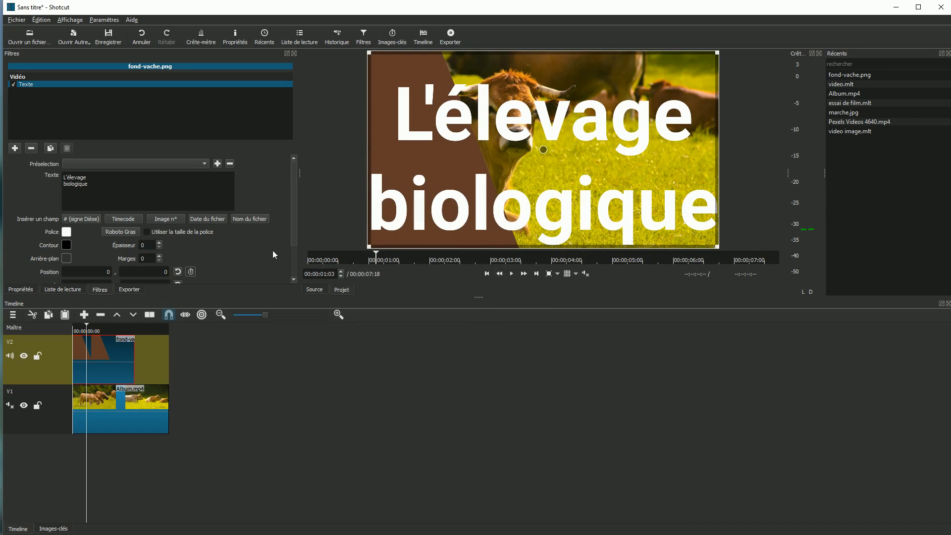
# Align the title text to Gauche, shrink its frame to about 632 x 424 and place it at about 35, 559 over the brown shape.
pyautogui.click(292, 278)
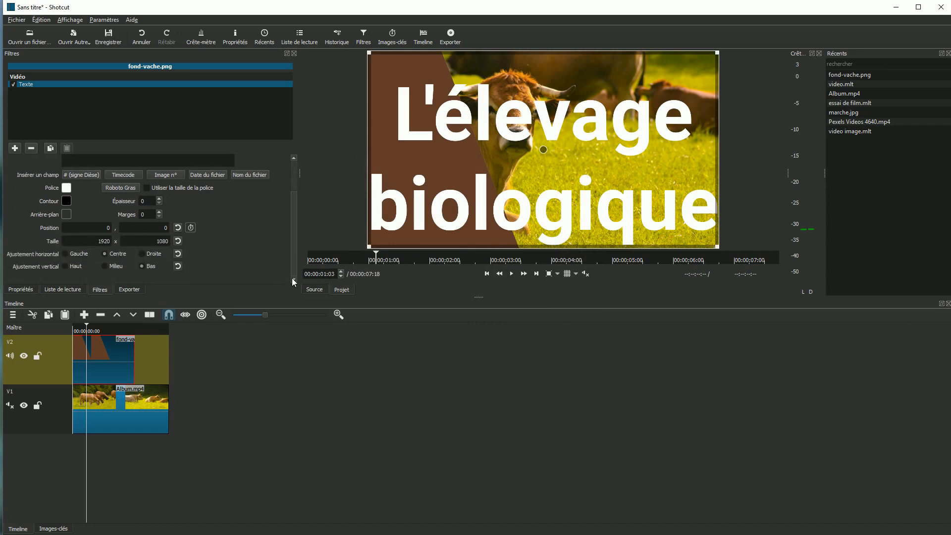
pyautogui.click(66, 255)
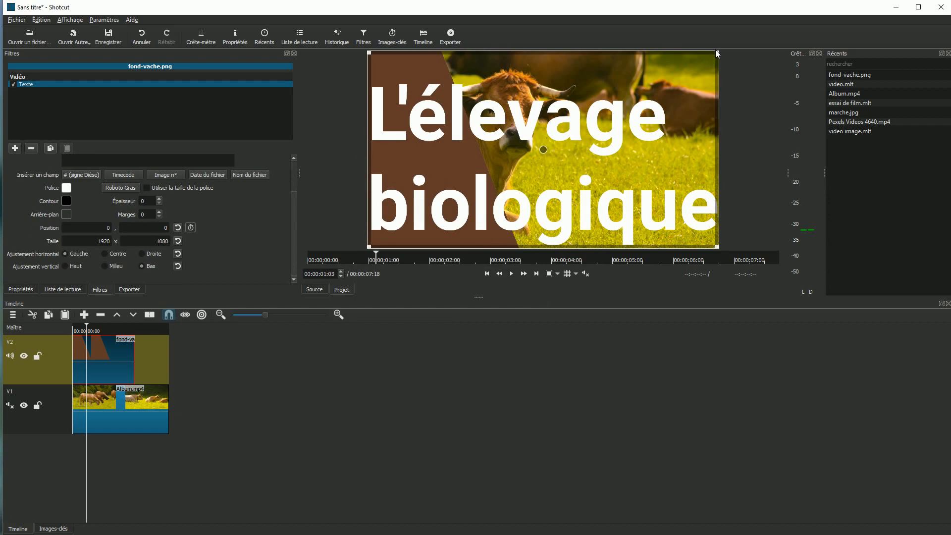
pyautogui.moveTo(715, 54); pyautogui.dragTo(476, 177)
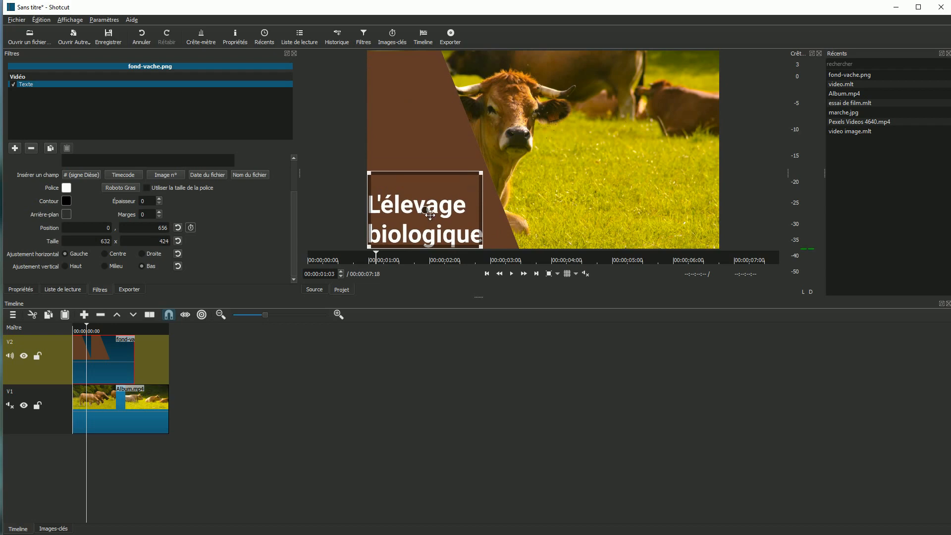
pyautogui.moveTo(432, 216); pyautogui.dragTo(434, 190)
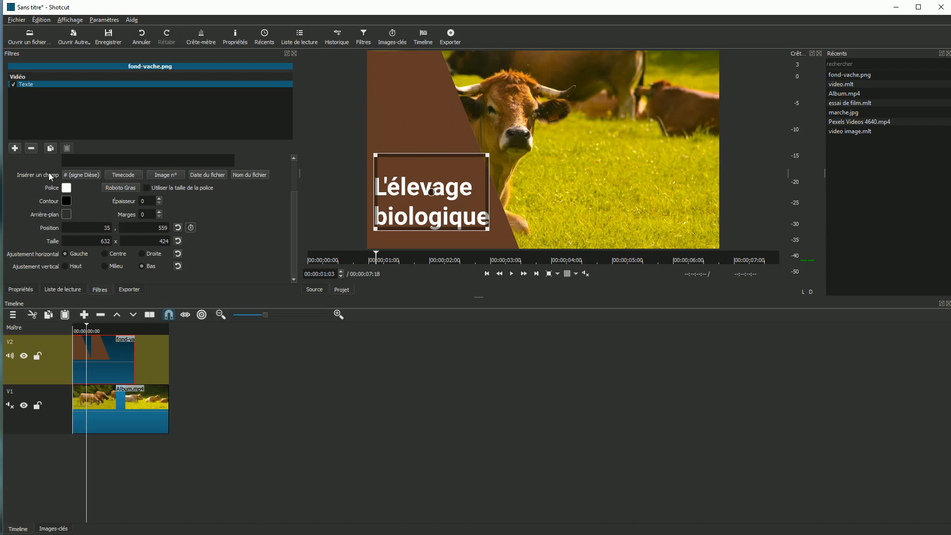
# Add the Taille et Position filter from the favourites to the fond-vache.png clip.
pyautogui.click(18, 151)
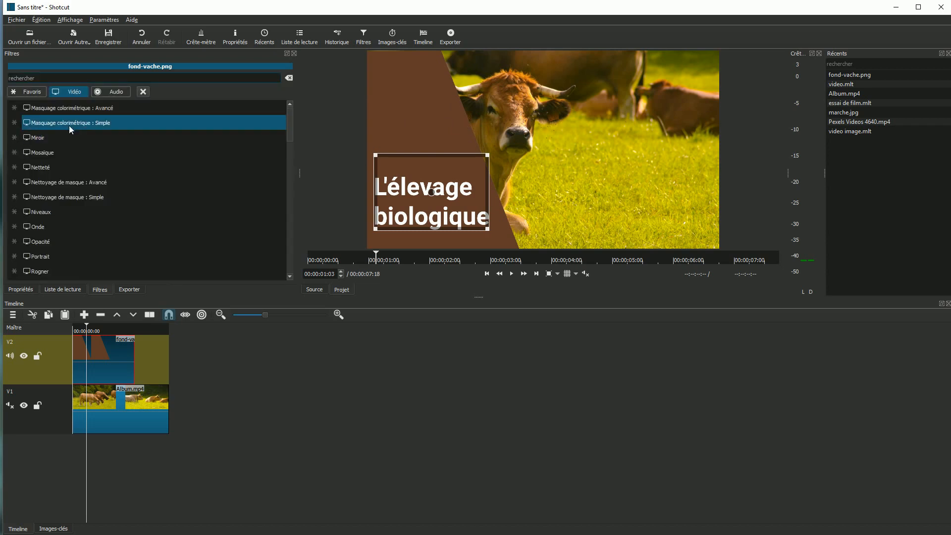
pyautogui.click(31, 94)
pyautogui.scroll(-1, 59, 194)
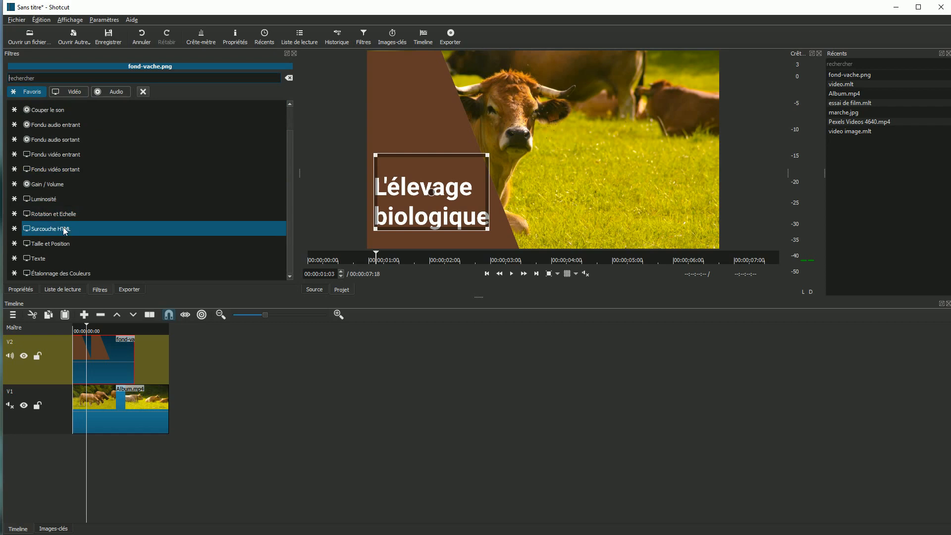
pyautogui.scroll(1, 64, 230)
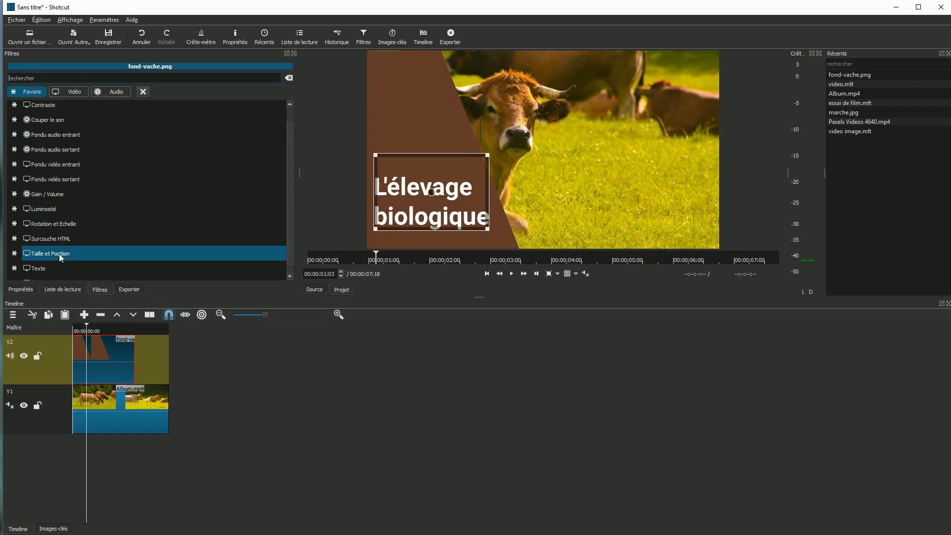
pyautogui.click(59, 254)
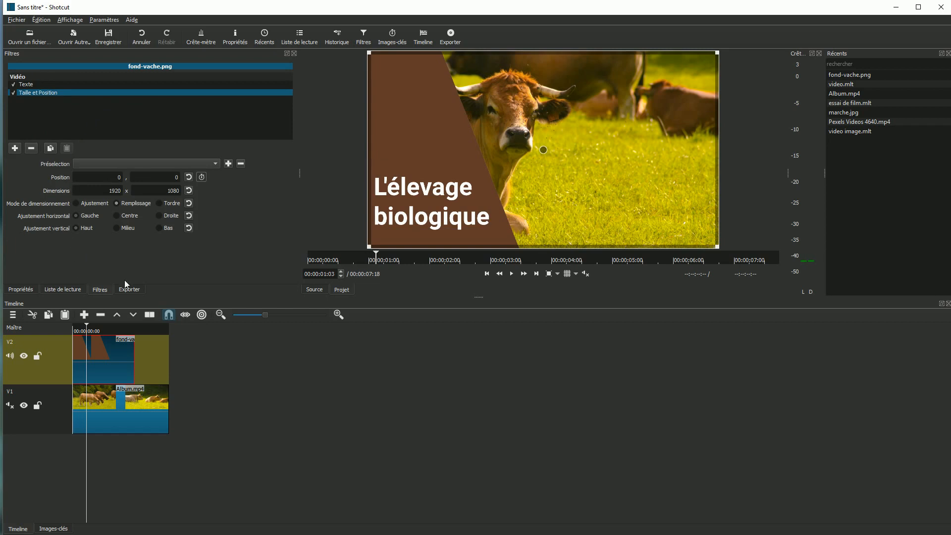
# Enable keyframes for the Taille et Position filter's position at 00:00:01:03 and return the playhead to 00:00:00:00.
pyautogui.click(149, 315)
pyautogui.click(203, 177)
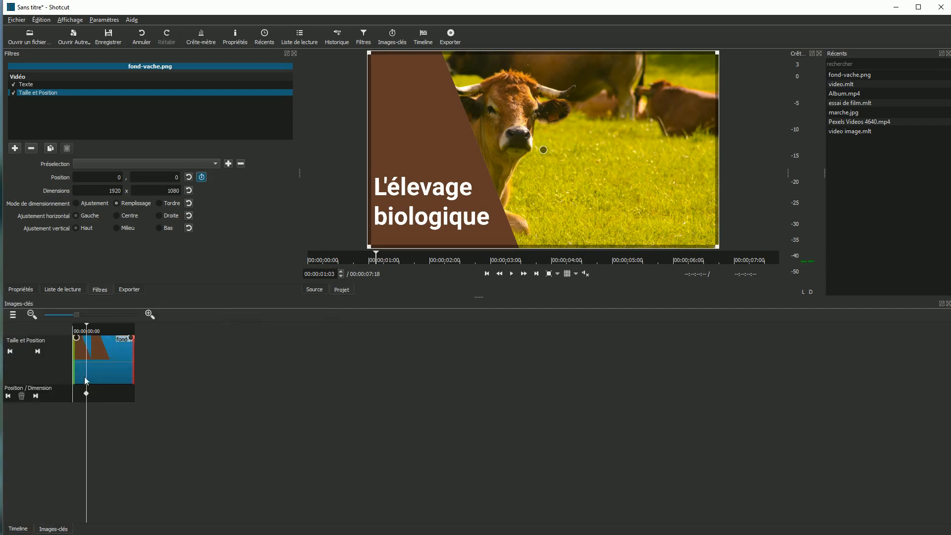
pyautogui.moveTo(86, 325); pyautogui.dragTo(64, 327)
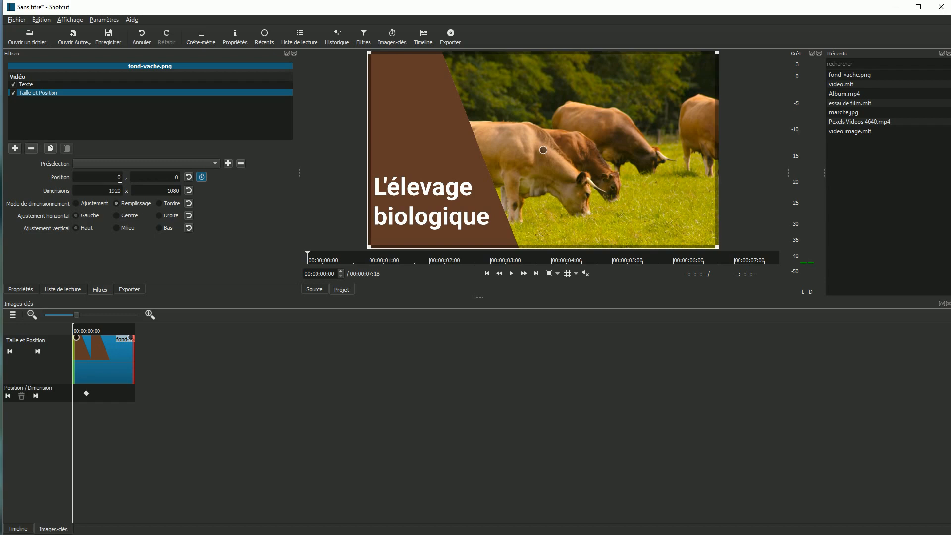
# Set the fond-vache.png clip's horizontal position to -900 at 00:00:00:00 and play back the slide-in.
pyautogui.click(119, 178)
pyautogui.press('BackSpace')
pyautogui.write('-900')
pyautogui.click(513, 275)
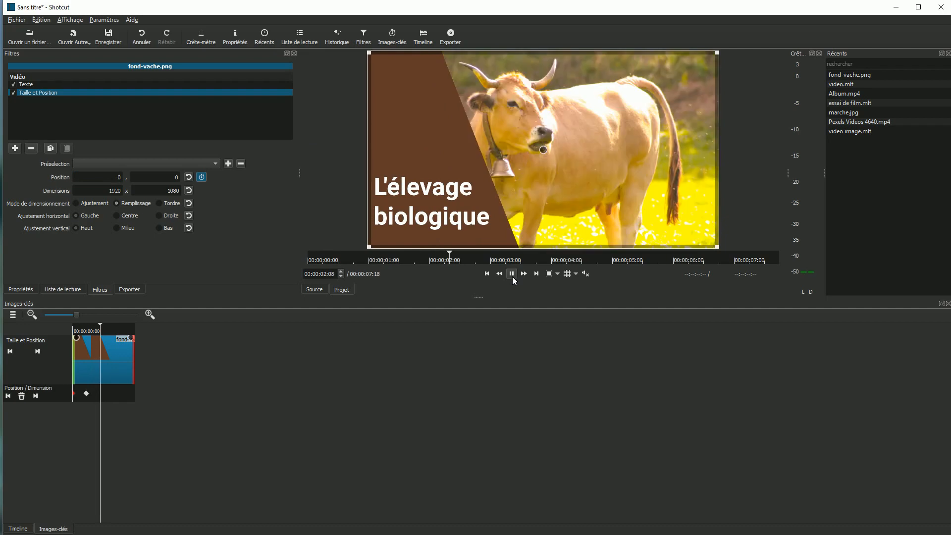
pyautogui.click(512, 274)
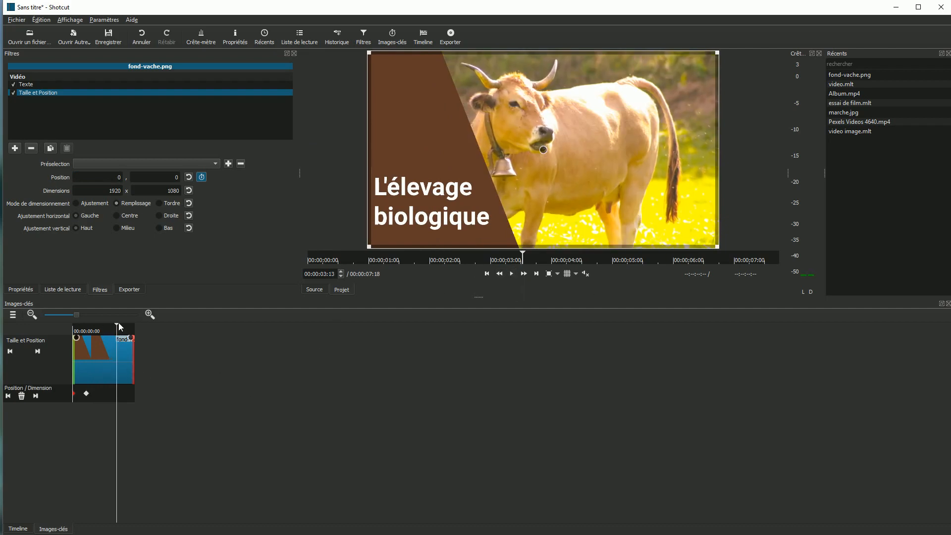
# Set the horizontal position to -900 at the clip's end, 00:00:04:24, and play the animation from the beginning.
pyautogui.moveTo(118, 327); pyautogui.dragTo(135, 325)
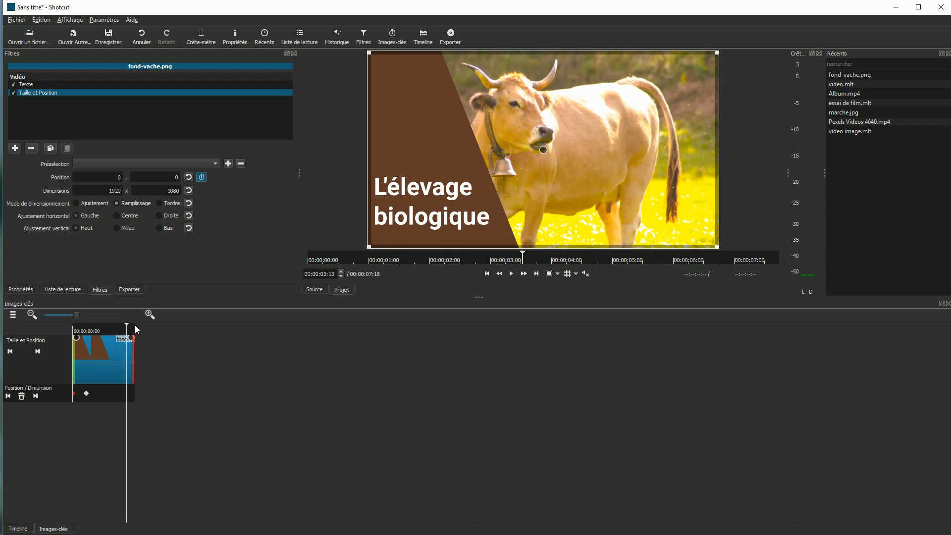
pyautogui.click(120, 178)
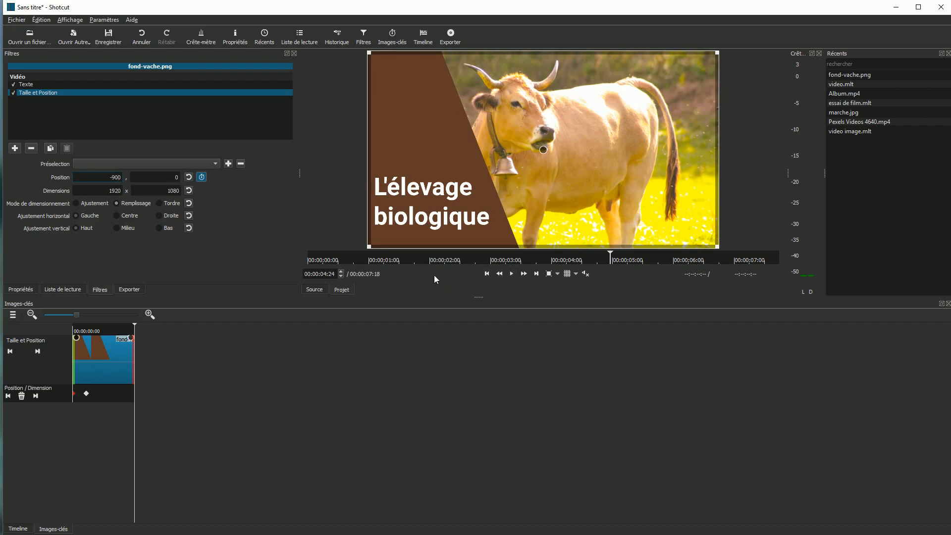
pyautogui.press('Home')
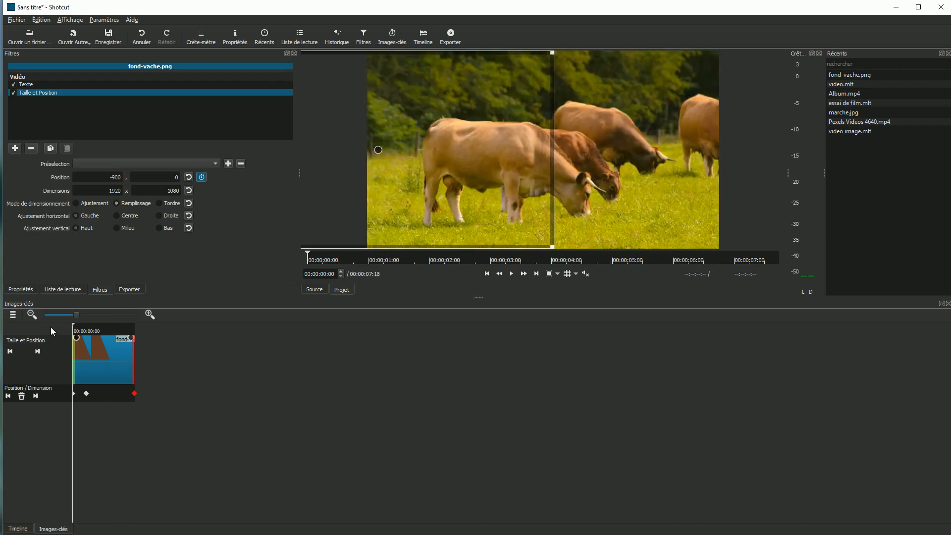
pyautogui.click(513, 275)
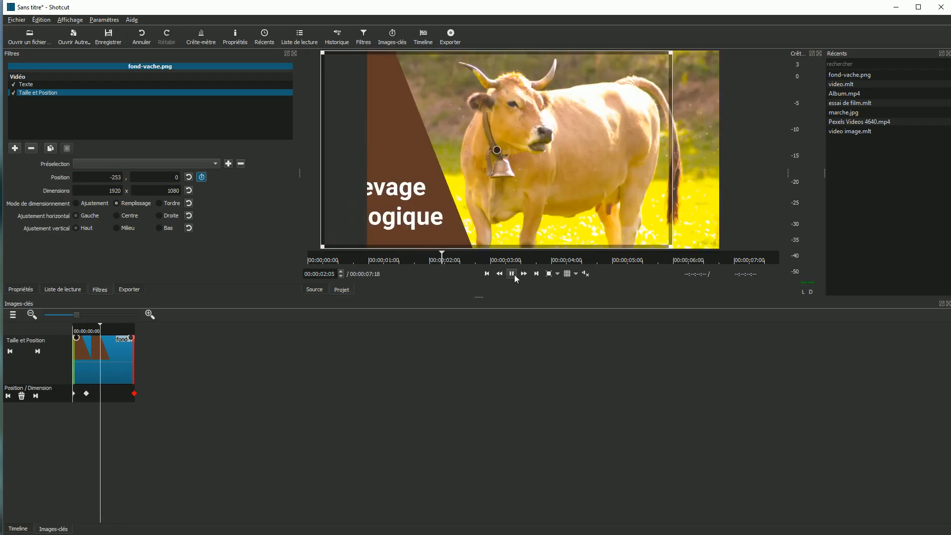
pyautogui.click(512, 274)
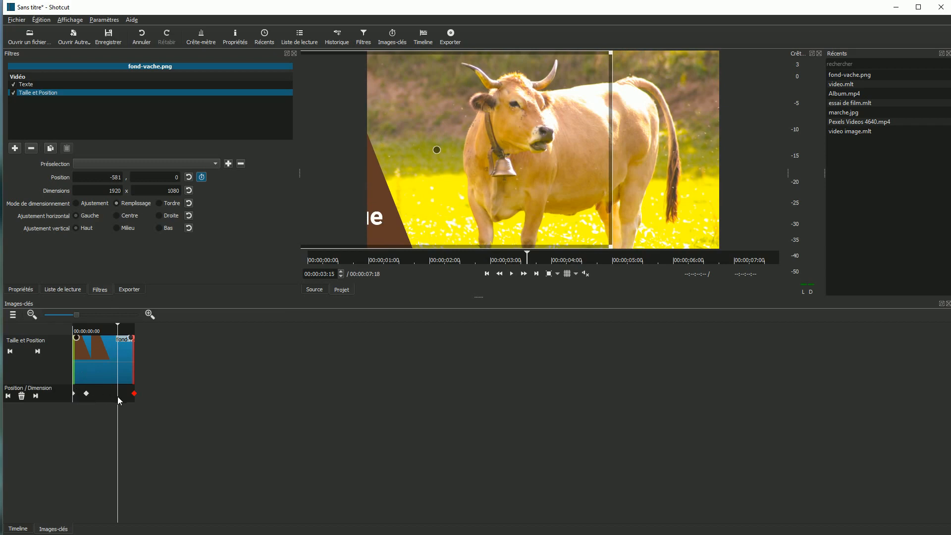
# Add a keyframe at 00:00:03:15 with the horizontal position set to 0 and replay the animation from the beginning.
pyautogui.doubleClick(113, 180)
pyautogui.write('0')
pyautogui.press('Tab')
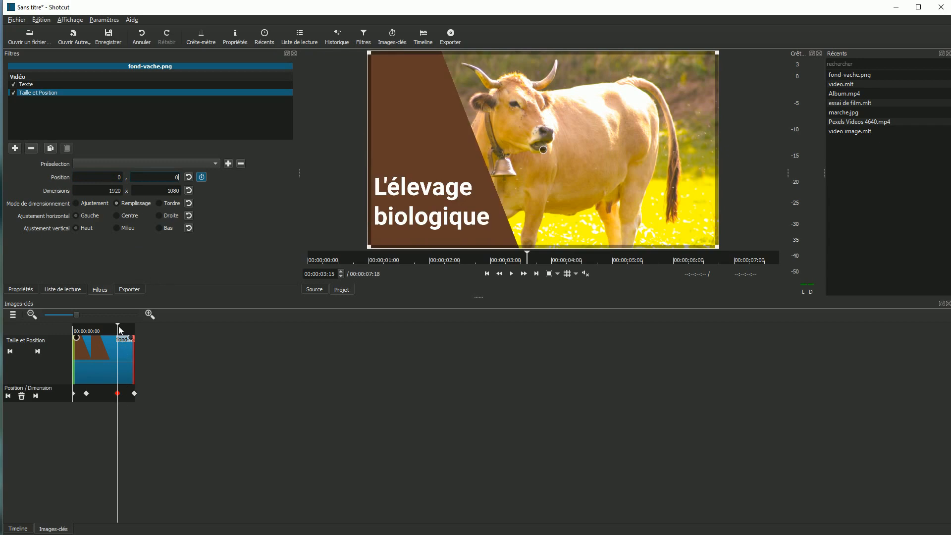
pyautogui.moveTo(119, 329); pyautogui.dragTo(60, 329)
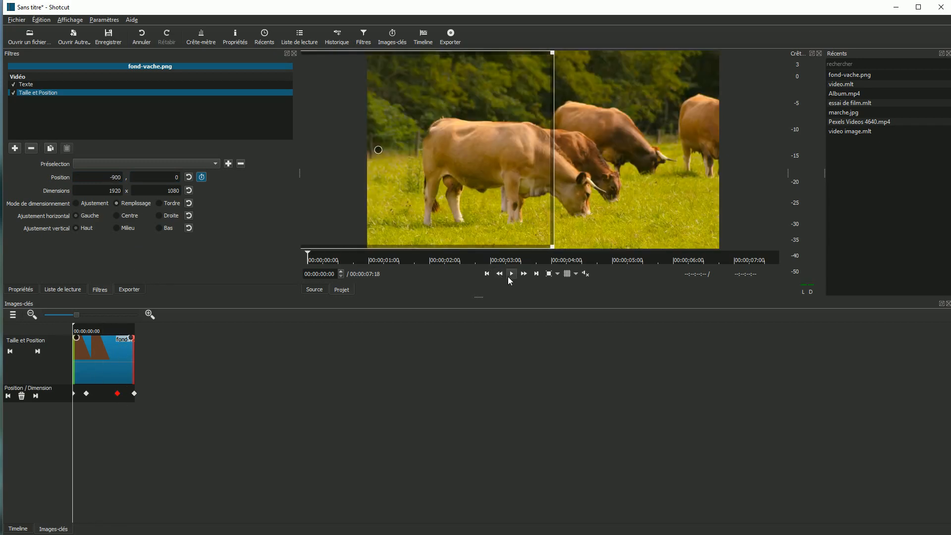
pyautogui.click(509, 277)
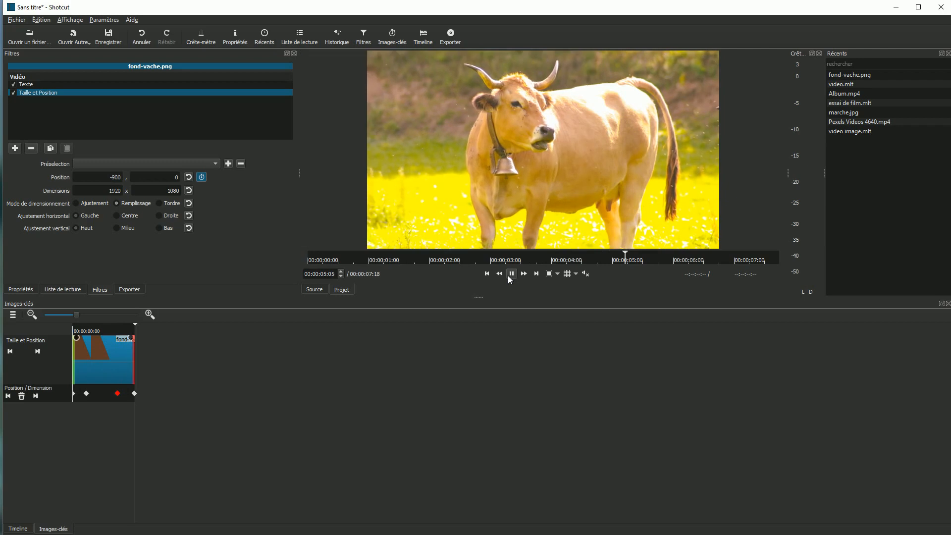
pyautogui.click(509, 276)
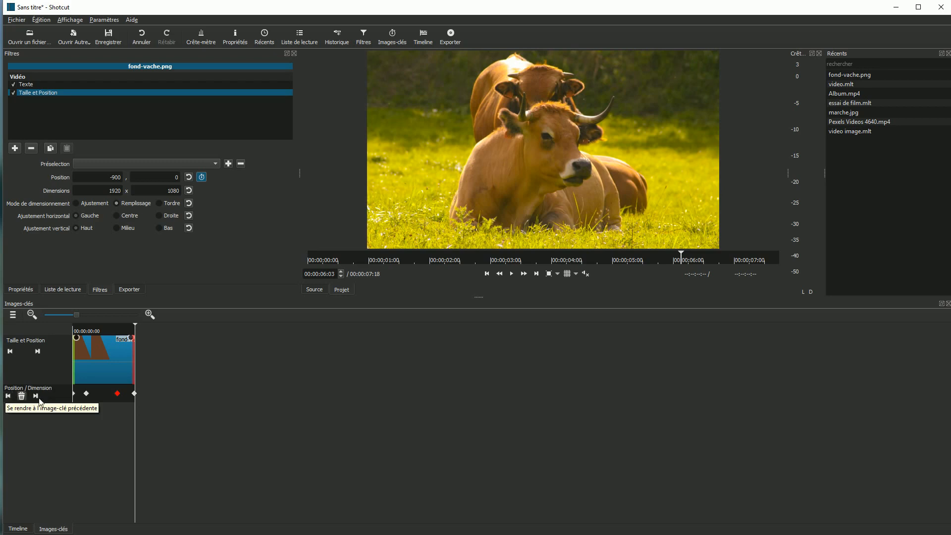
# Step back through the Position / Dimension keyframes from the last one to the first.
pyautogui.click(8, 396)
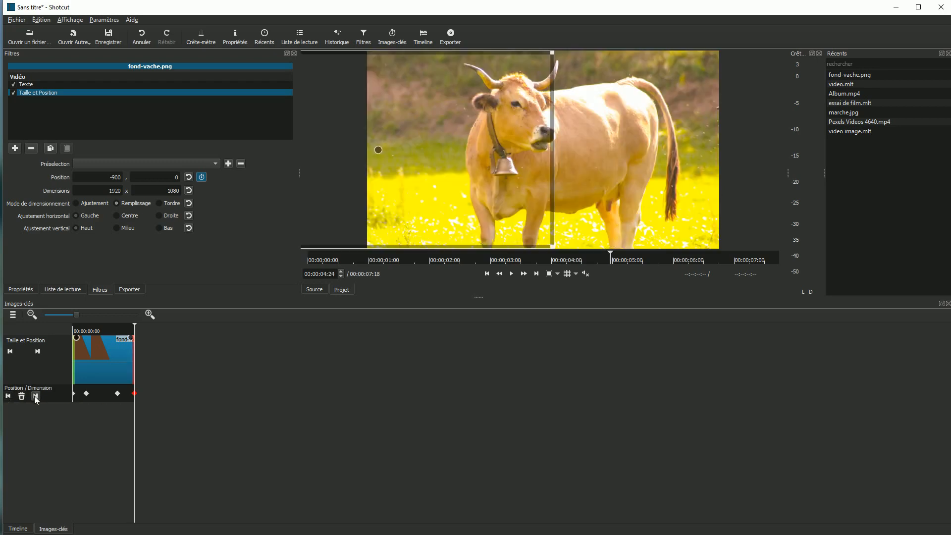
pyautogui.click(8, 397)
pyautogui.click(8, 397)
pyautogui.click(8, 396)
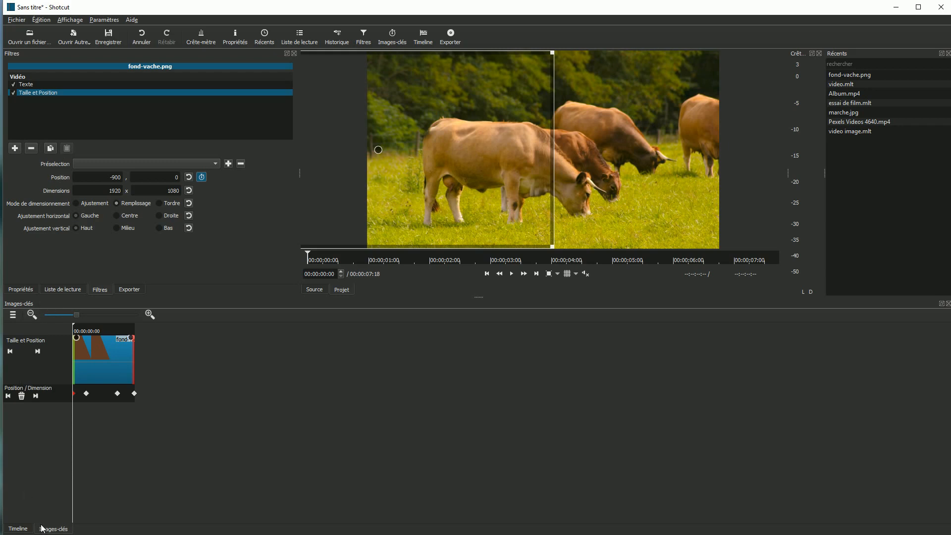
# Return to the timeline, move the playhead to 00:00:02:20 and add a new video track above V2.
pyautogui.click(19, 529)
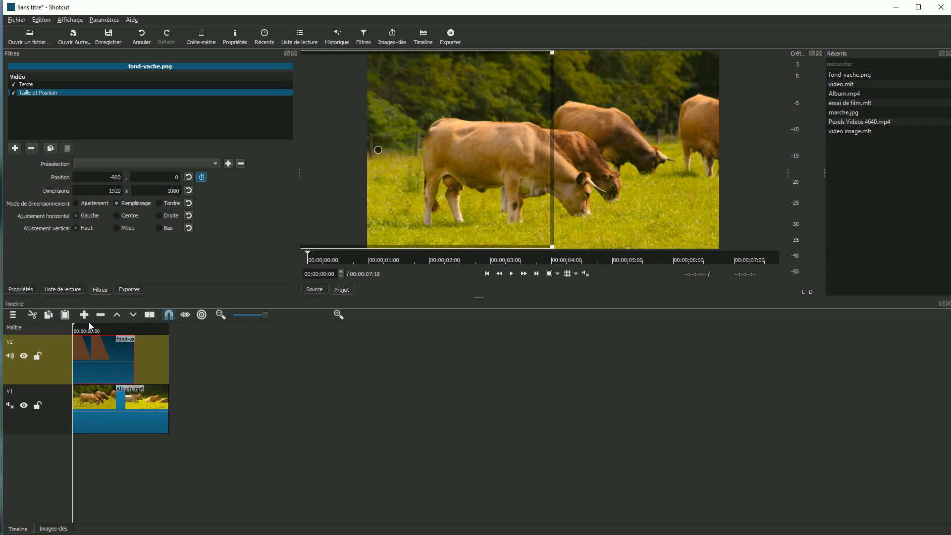
pyautogui.moveTo(77, 328); pyautogui.dragTo(108, 328)
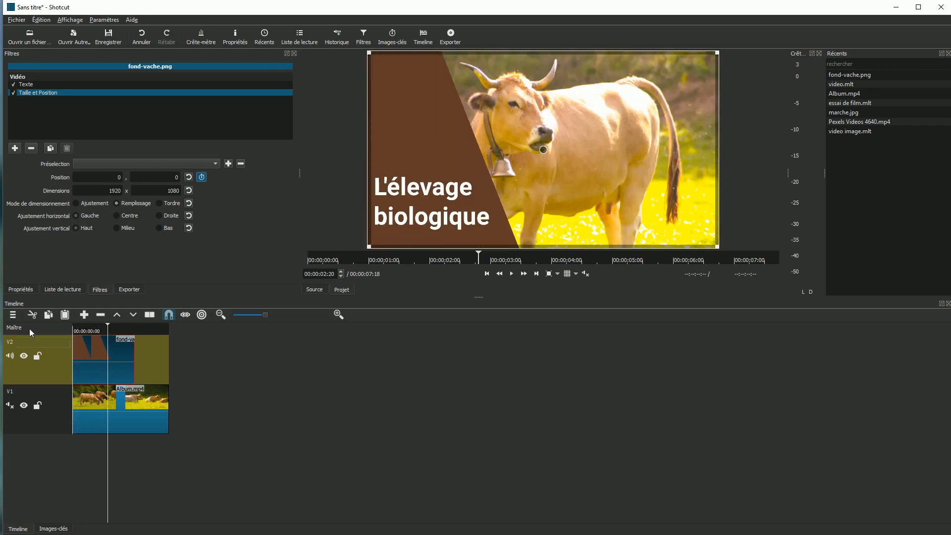
pyautogui.click(13, 315)
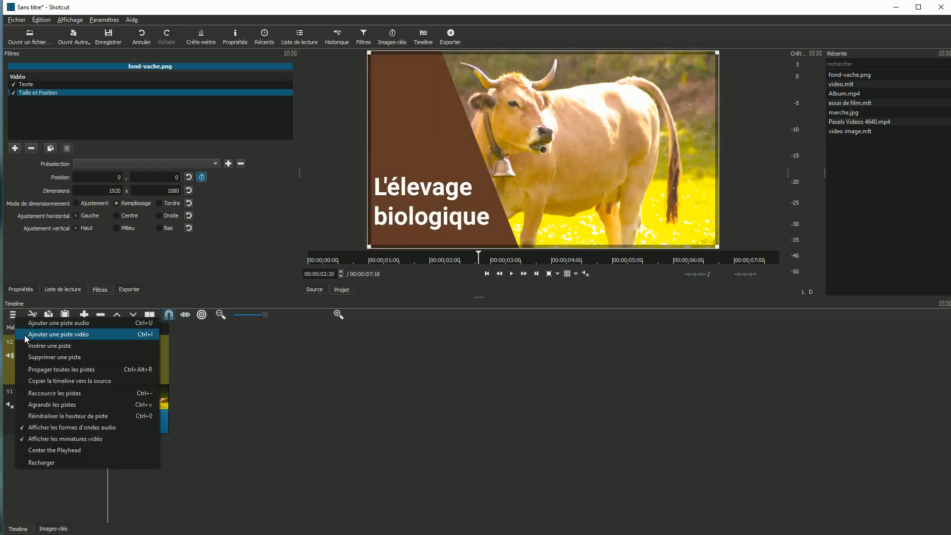
pyautogui.click(50, 335)
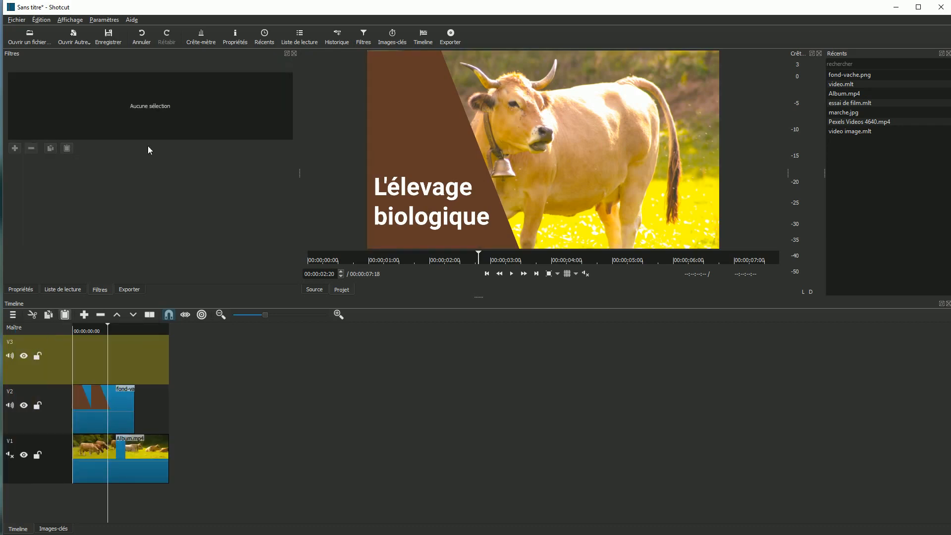
# Save the project as video 1.mlt in the Formation vidéo folder.
pyautogui.click(16, 20)
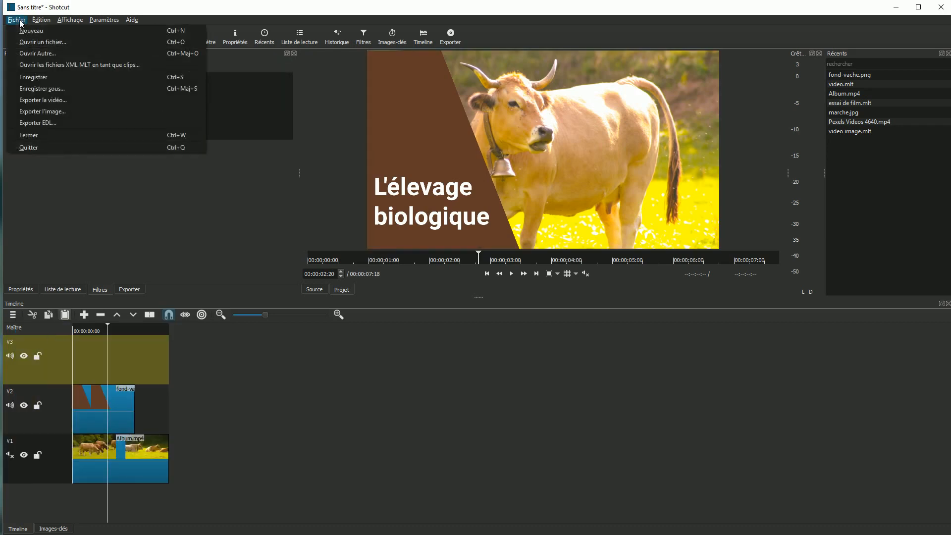
pyautogui.click(42, 80)
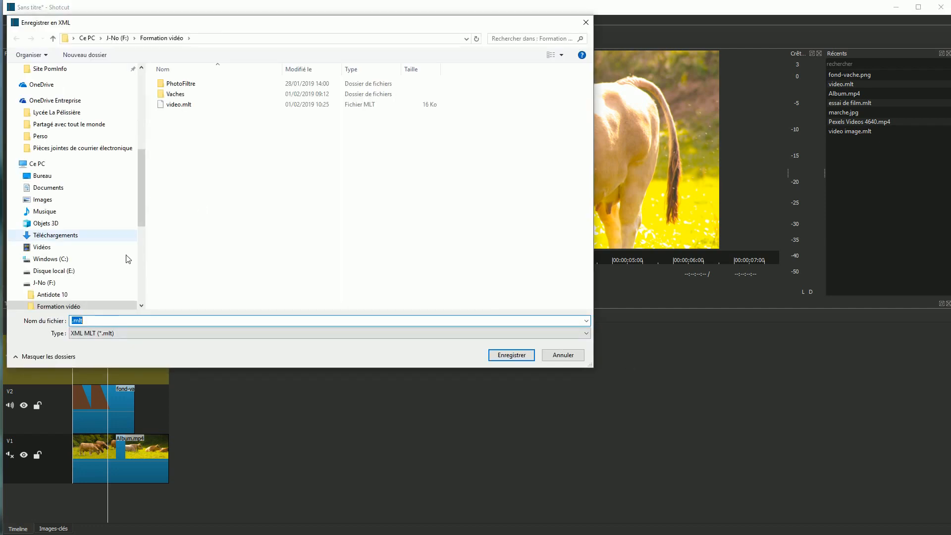
pyautogui.click(73, 321)
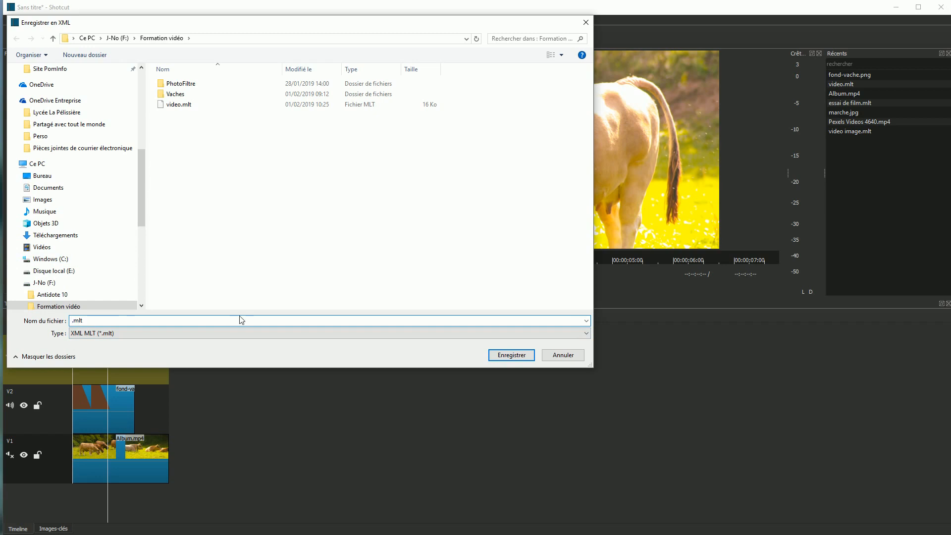
pyautogui.write('video 1')
pyautogui.press('Return')
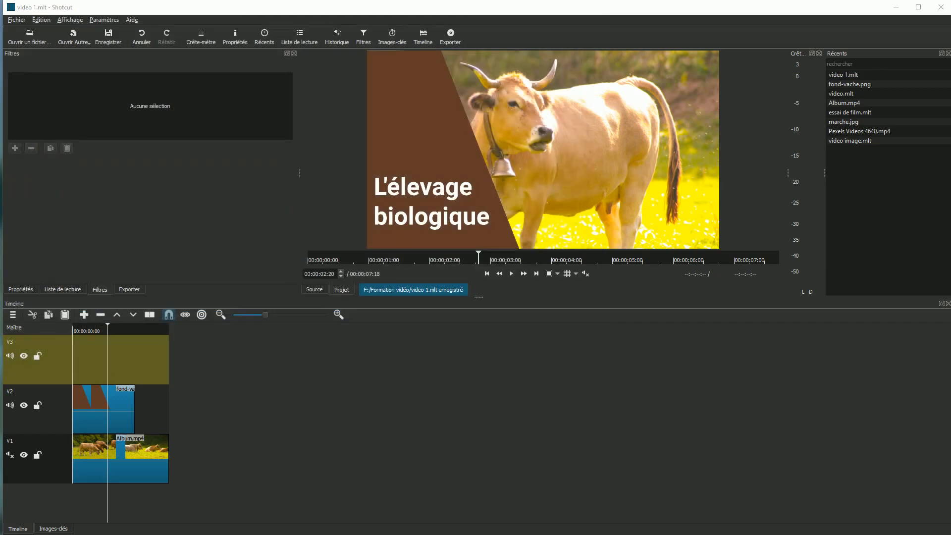
# Add logo-bio.jpg to the playlist, place it on track V3 just after one second and move the playhead to 00:00:01:12.
pyautogui.click(74, 290)
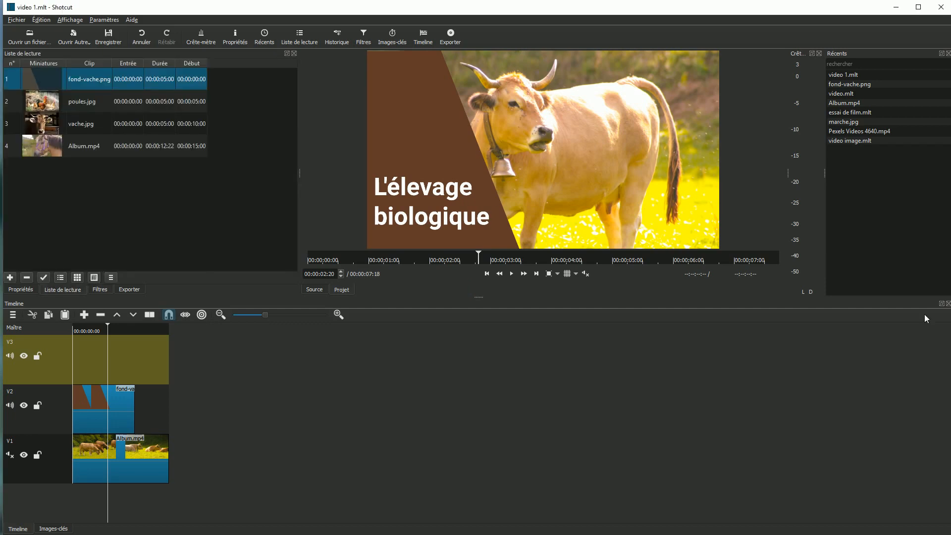
pyautogui.moveTo(925, 315); pyautogui.dragTo(138, 221)
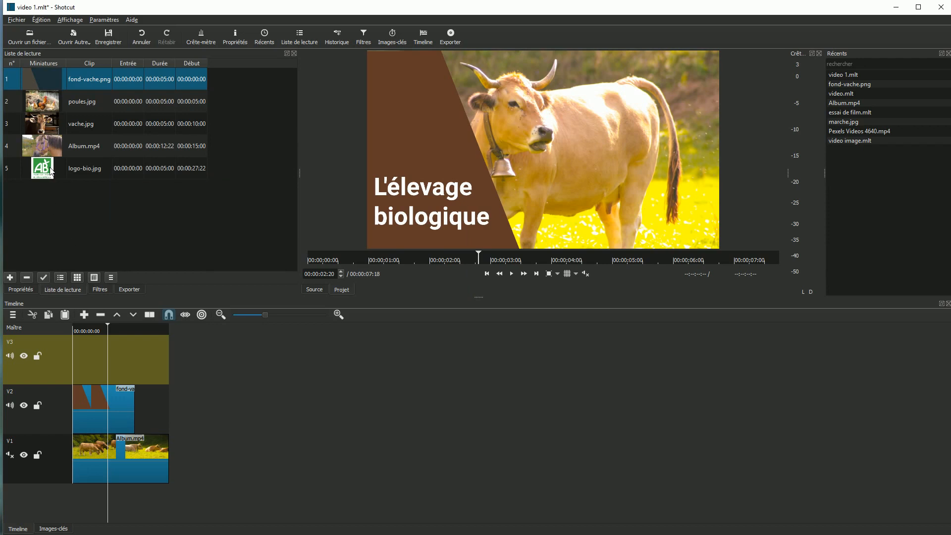
pyautogui.moveTo(50, 171); pyautogui.dragTo(117, 359)
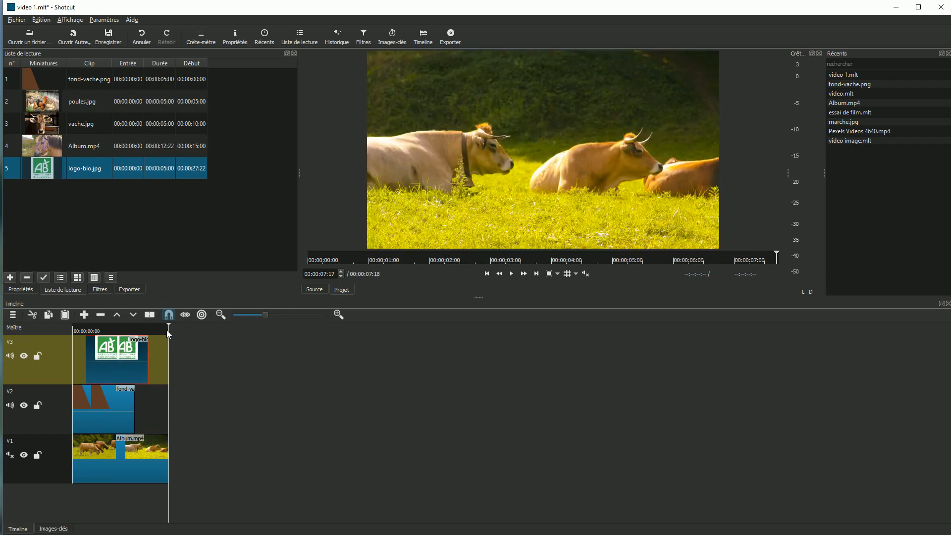
pyautogui.moveTo(166, 323); pyautogui.dragTo(92, 333)
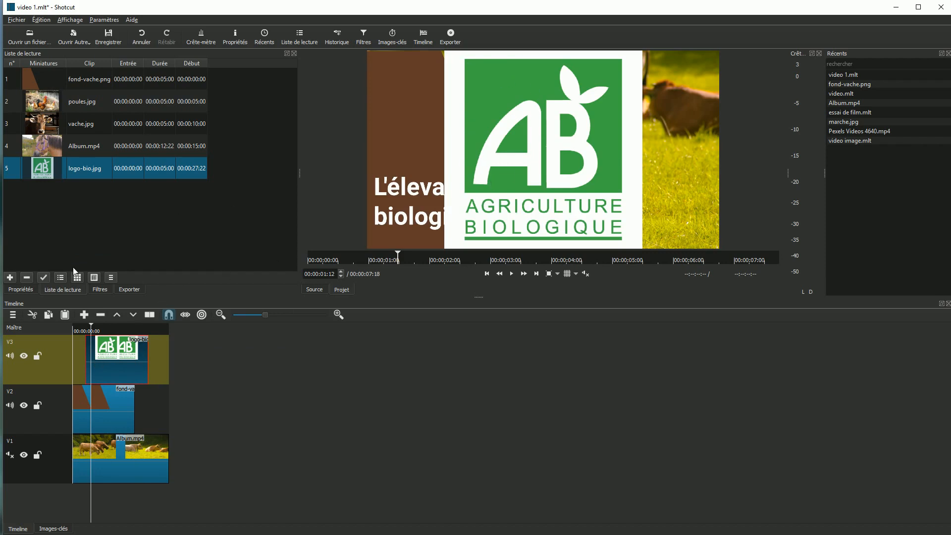
# Add the Taille et Position filter to logo-bio.jpg, shrink it to about 308 x 308 and place it at about 68, 189 above the title.
pyautogui.click(100, 289)
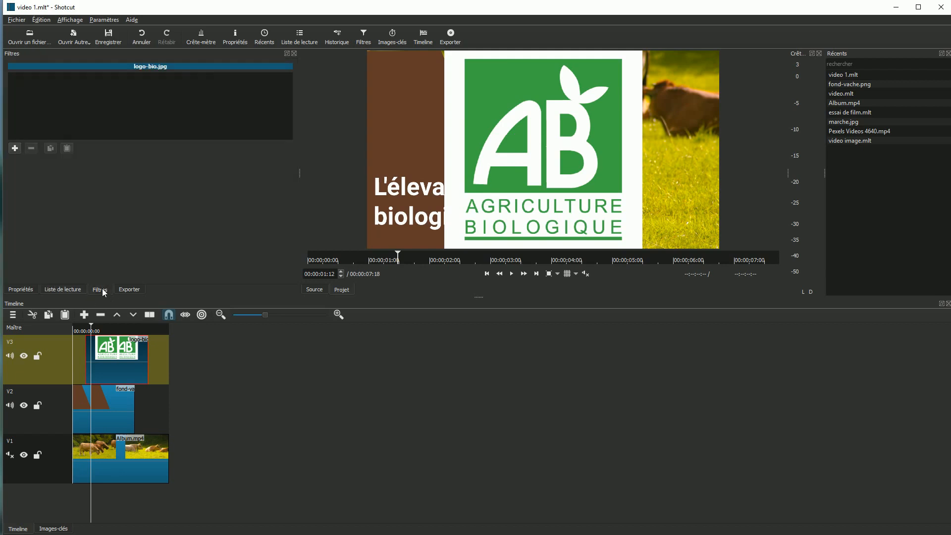
pyautogui.click(17, 147)
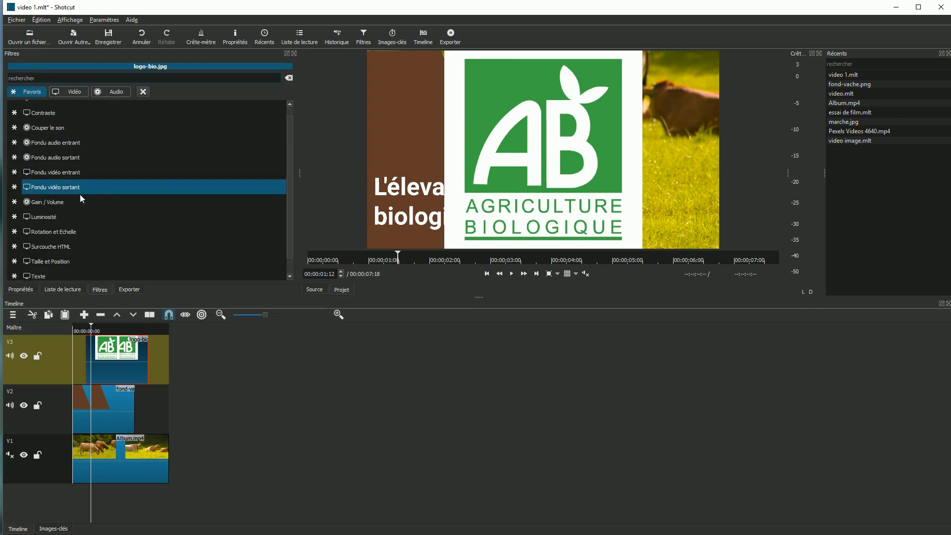
pyautogui.scroll(-2, 79, 196)
pyautogui.click(48, 244)
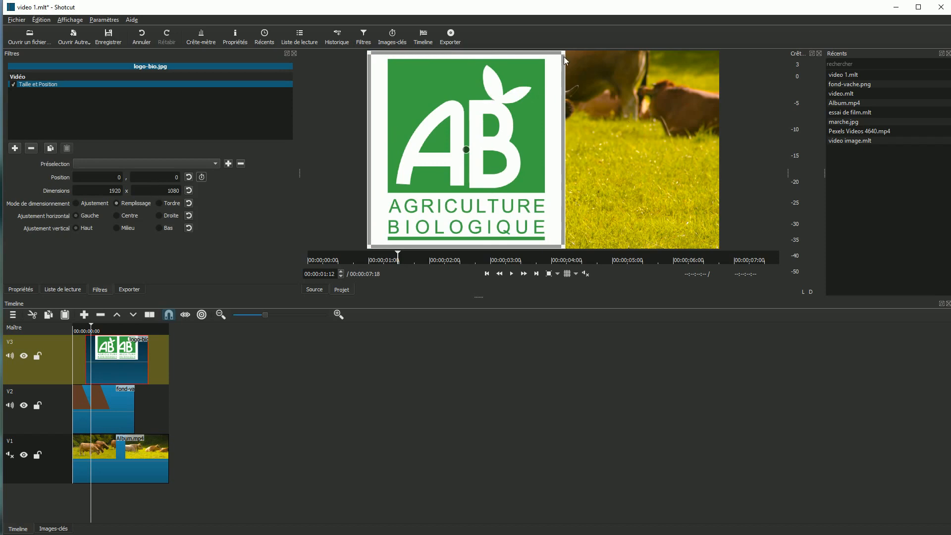
pyautogui.moveTo(564, 53); pyautogui.dragTo(412, 105)
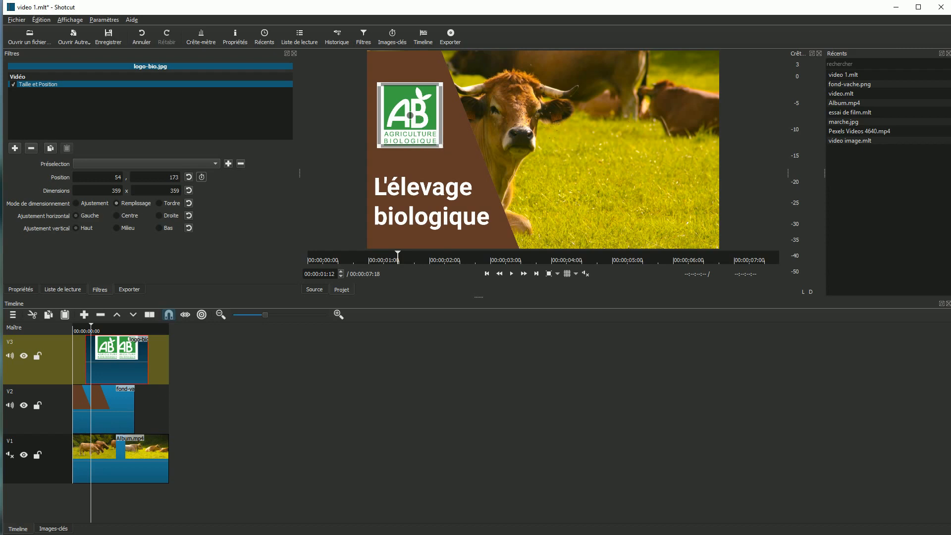
pyautogui.moveTo(443, 147); pyautogui.dragTo(418, 121)
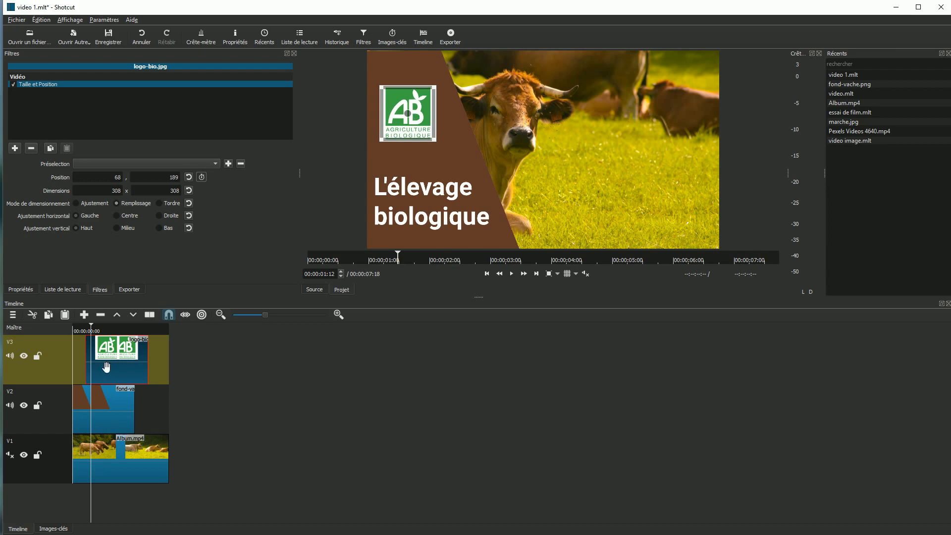
# Trim the end of the logo-bio.jpg clip on V3 to when the brown background starts sliding out, checking the timing by playback.
pyautogui.click(511, 274)
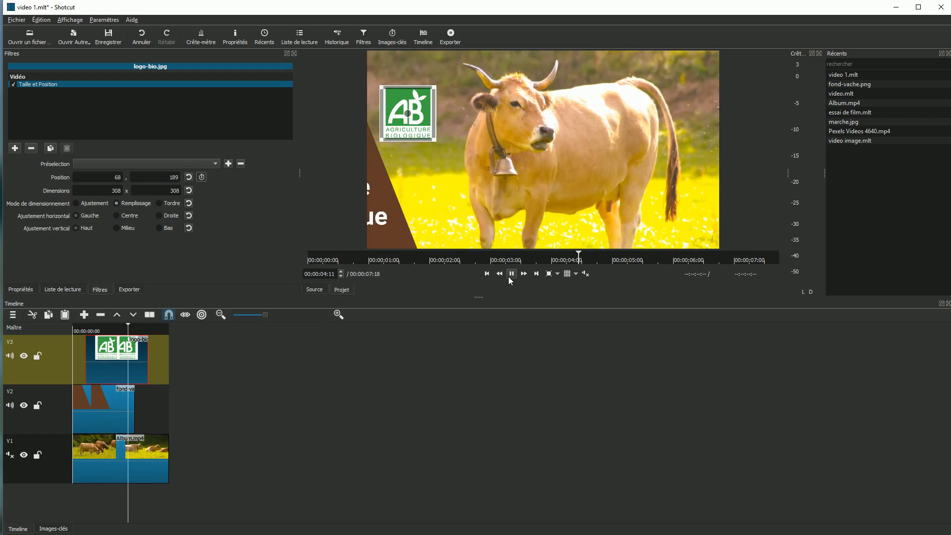
pyautogui.click(511, 274)
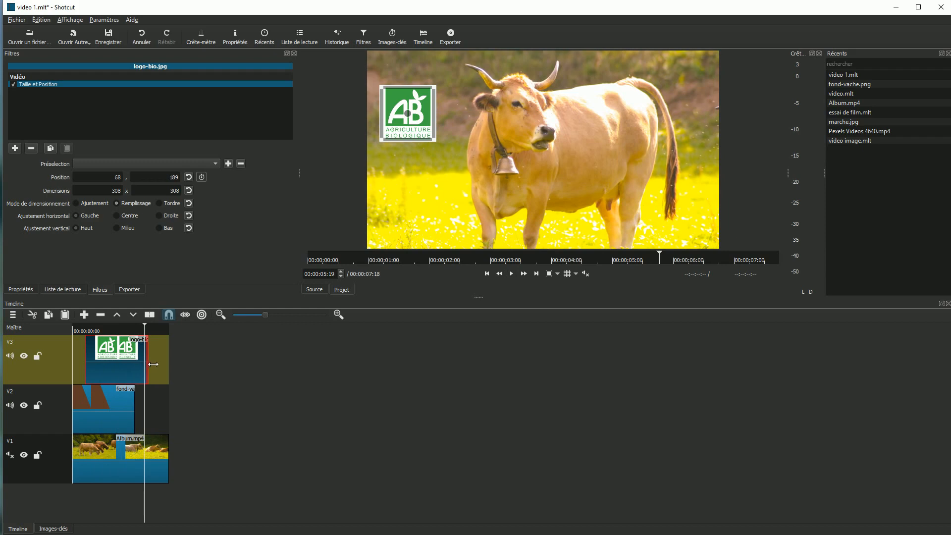
pyautogui.moveTo(153, 364); pyautogui.dragTo(124, 364)
pyautogui.moveTo(150, 330); pyautogui.dragTo(68, 338)
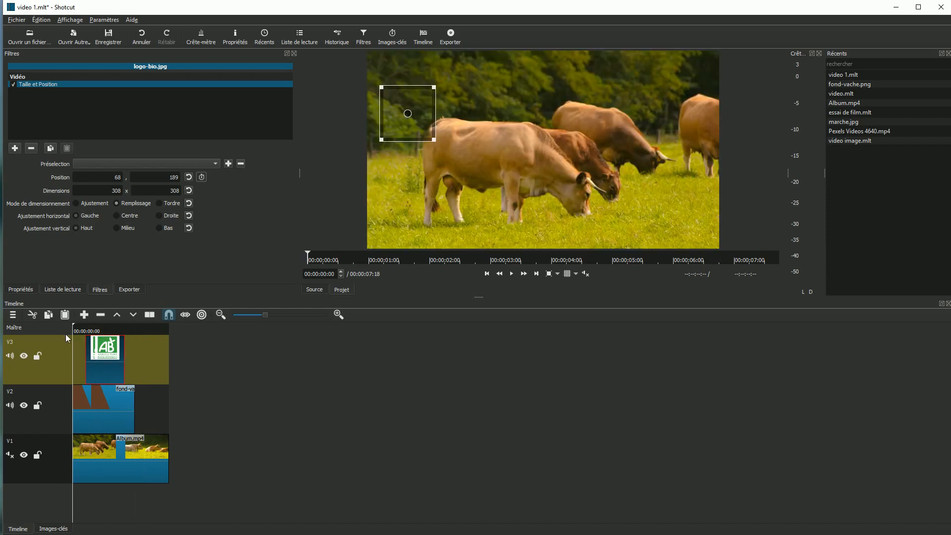
pyautogui.click(511, 274)
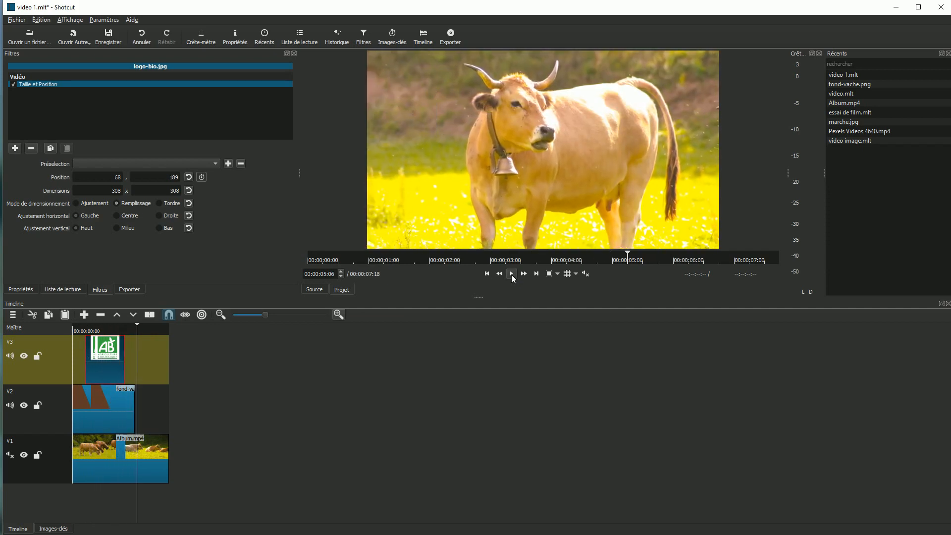
pyautogui.click(512, 274)
pyautogui.moveTo(124, 363); pyautogui.dragTo(119, 363)
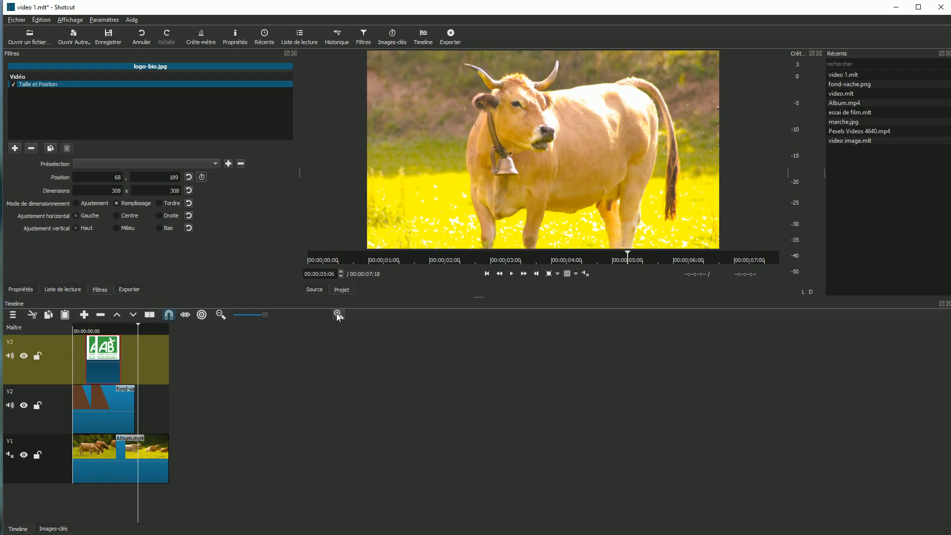
# Trim the end of the logo-bio.jpg clip on V3 a little earlier, to about 00:00:03:13, and check the timing by playback.
pyautogui.click(338, 314)
pyautogui.click(338, 314)
pyautogui.click(338, 314)
pyautogui.click(337, 314)
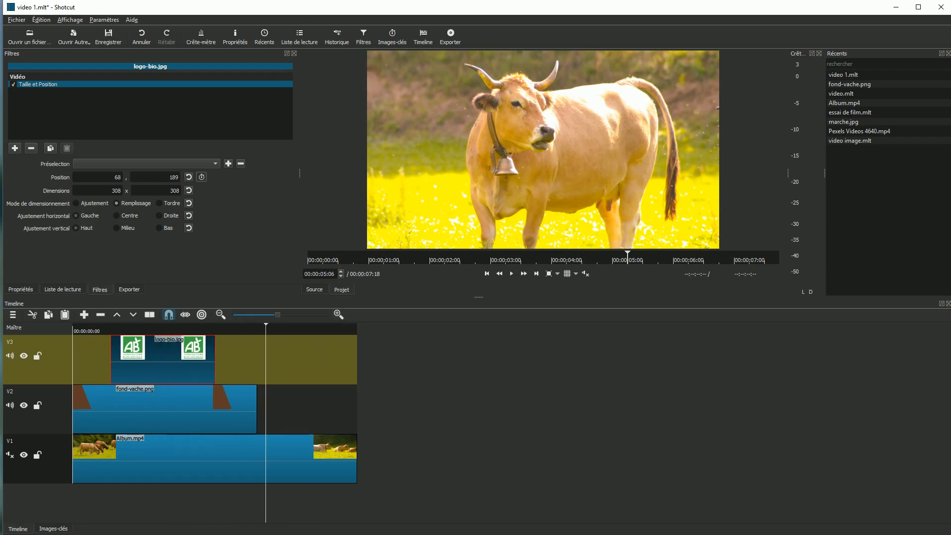
pyautogui.moveTo(214, 364); pyautogui.dragTo(203, 364)
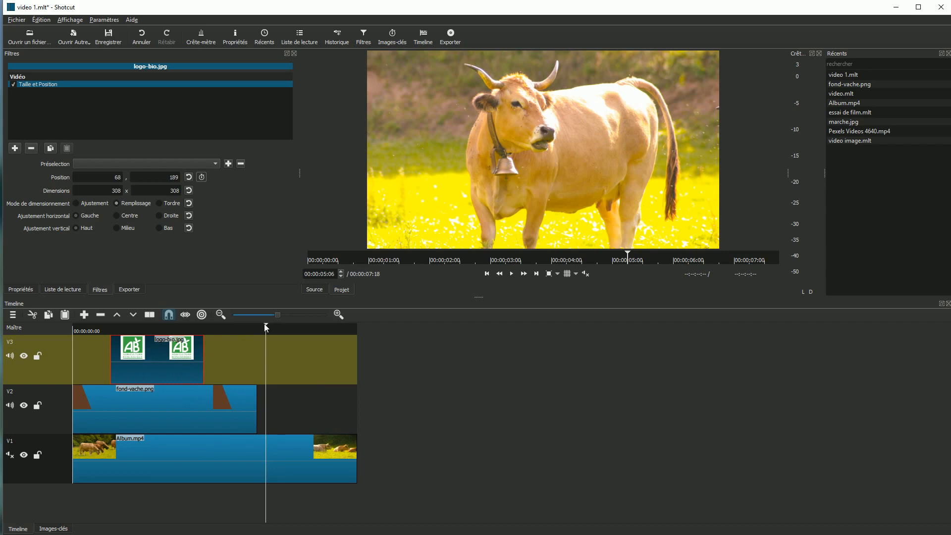
pyautogui.moveTo(266, 327); pyautogui.dragTo(99, 330)
pyautogui.click(512, 275)
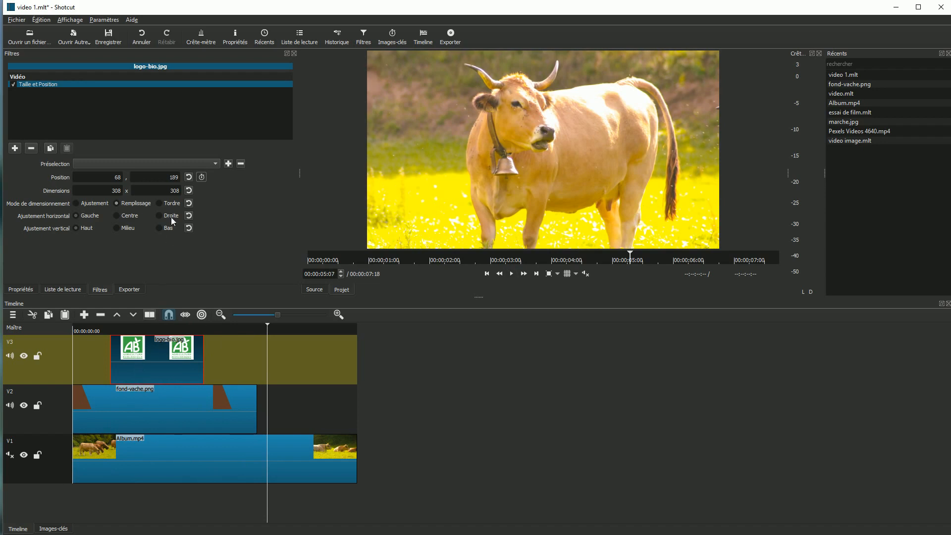
# Turn on keyframes for the logo's position and size, with the first keyframe at 00:00:01:13.
pyautogui.click(144, 327)
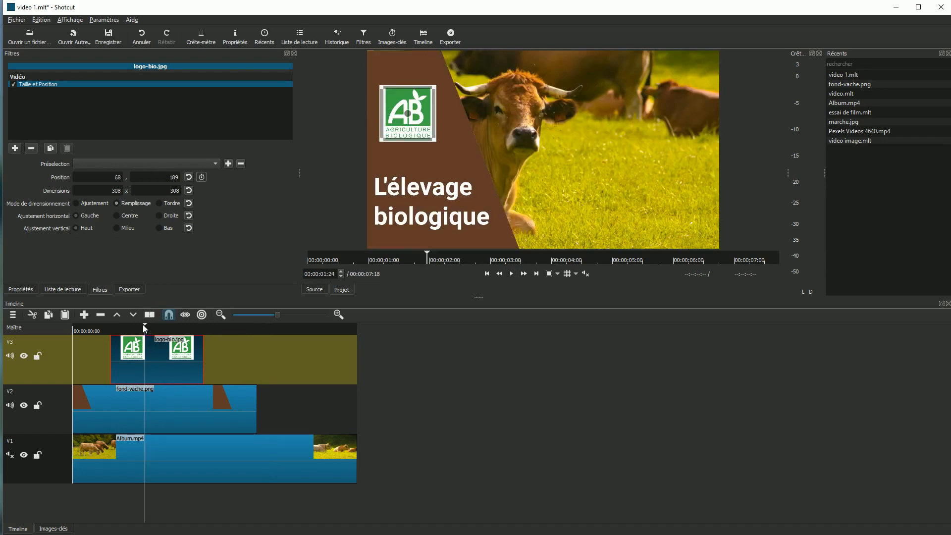
pyautogui.click(128, 330)
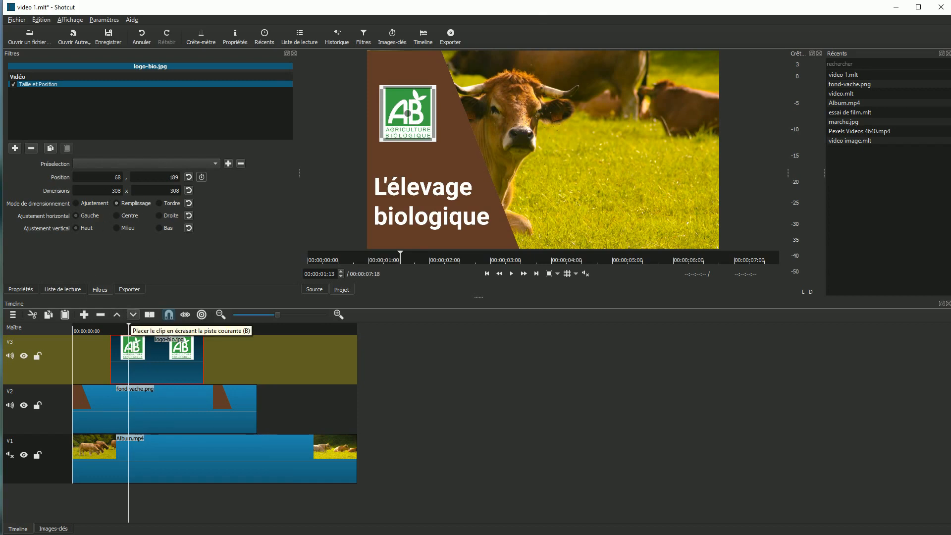
pyautogui.click(108, 191)
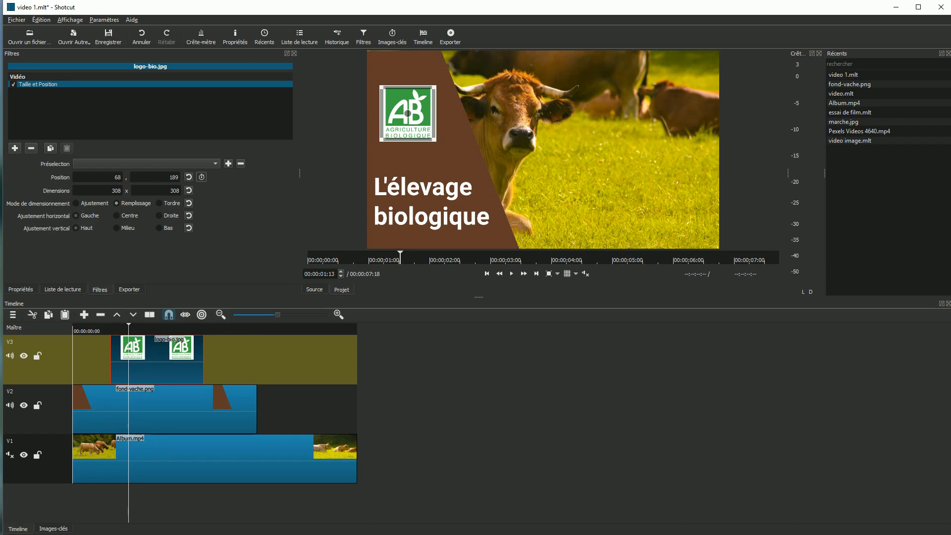
pyautogui.click(202, 177)
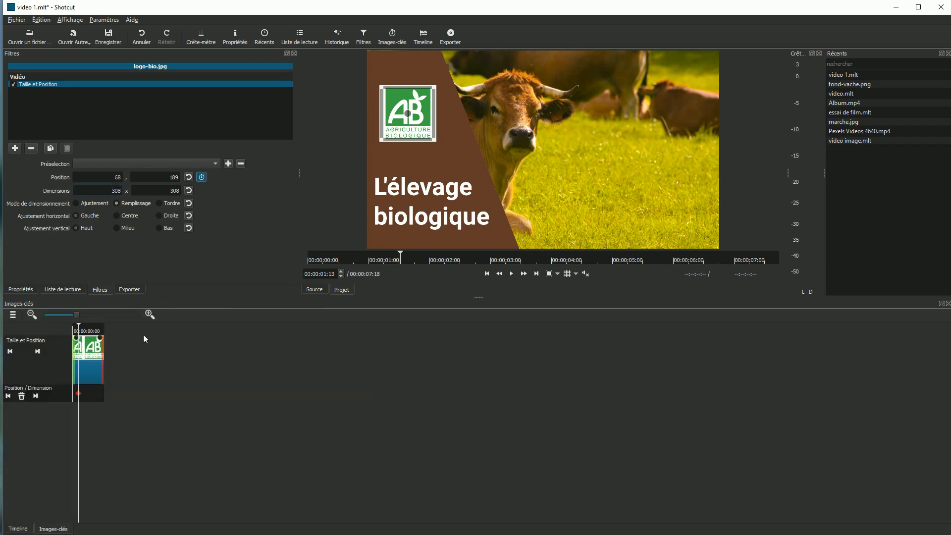
# Add a keyframe at the start of the logo clip with dimensions 0 x 0 and preview the growing effect.
pyautogui.moveTo(80, 316); pyautogui.dragTo(99, 317)
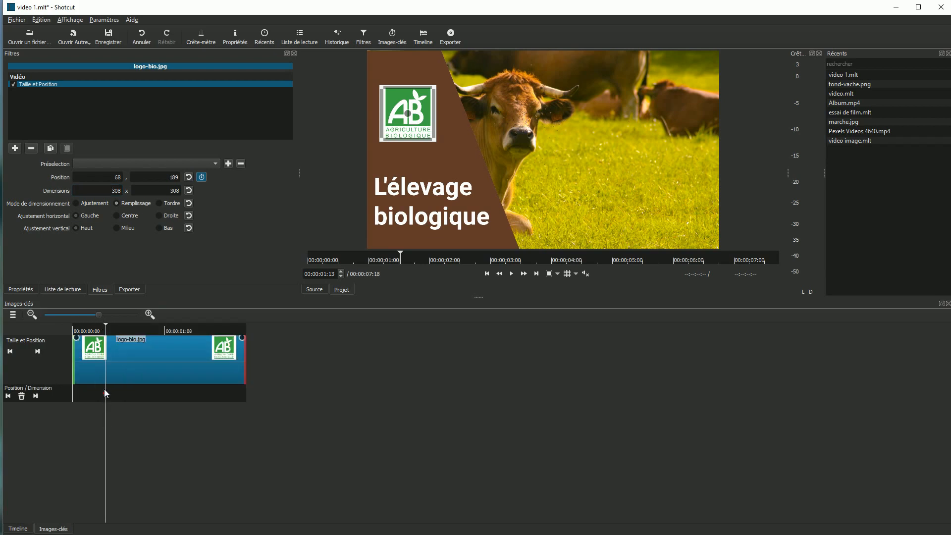
pyautogui.moveTo(107, 329); pyautogui.dragTo(62, 326)
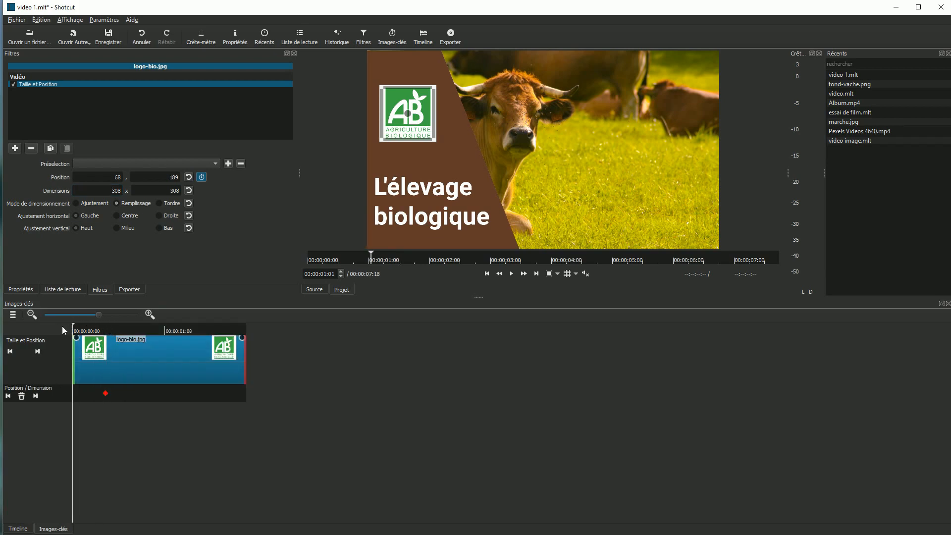
pyautogui.moveTo(111, 192); pyautogui.dragTo(127, 195)
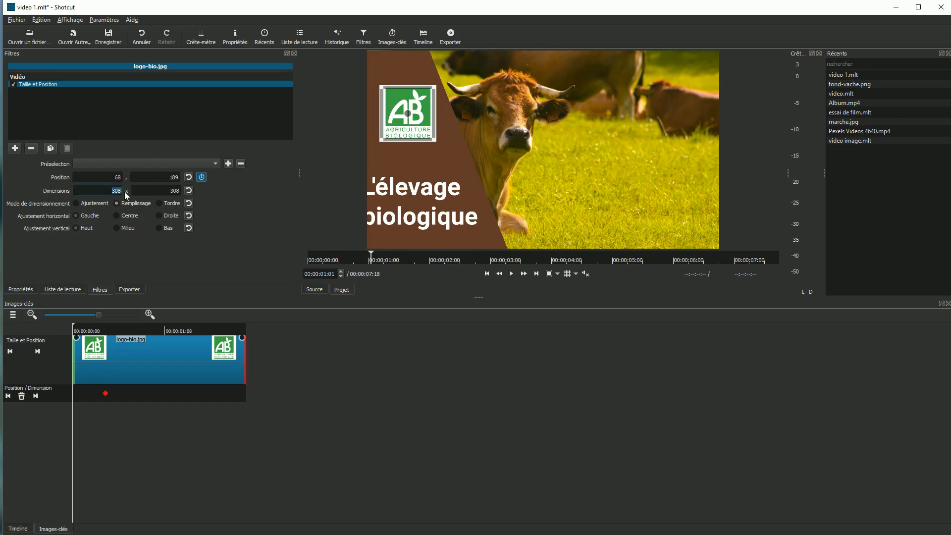
pyautogui.write('0')
pyautogui.press('Tab')
pyautogui.click(512, 274)
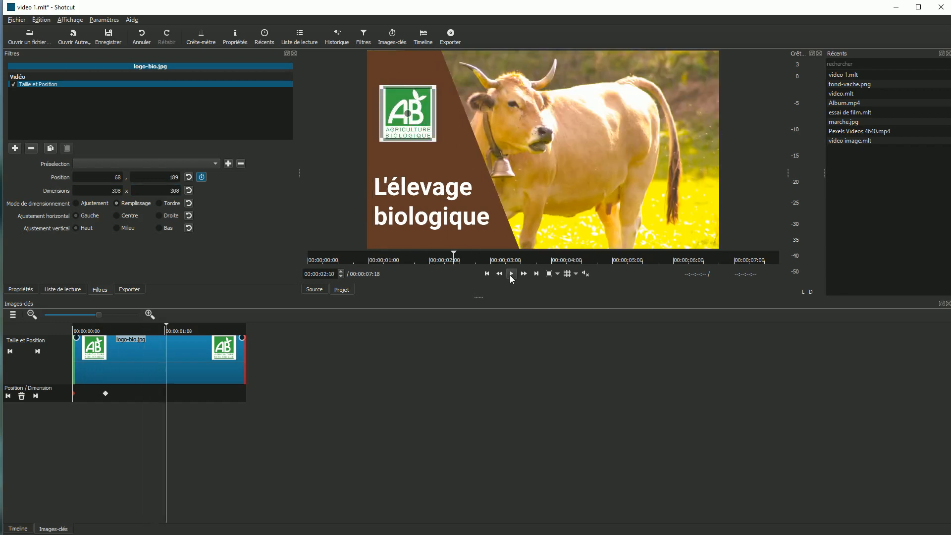
pyautogui.click(510, 275)
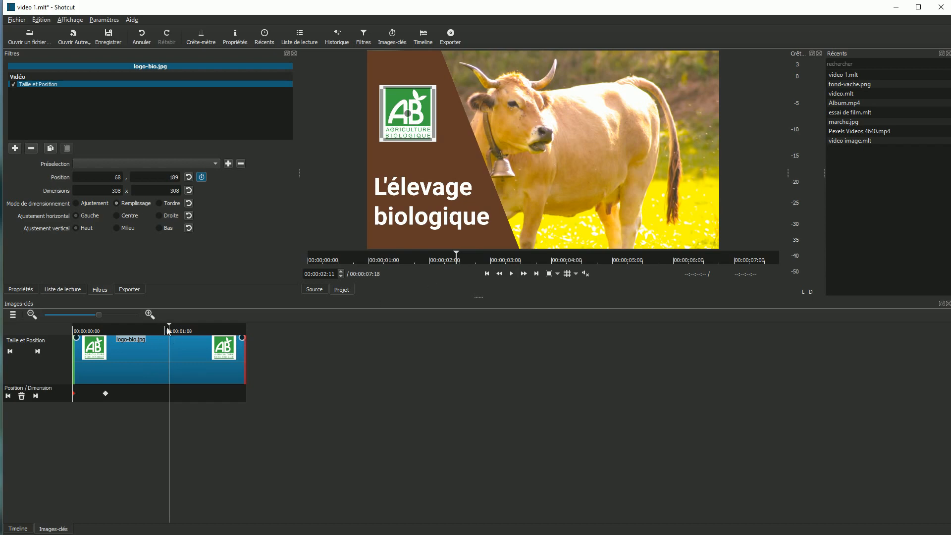
# Add a keyframe at the end of the logo clip, at 00:00:03:13, with dimensions 0 x 0.
pyautogui.moveTo(171, 329); pyautogui.dragTo(251, 329)
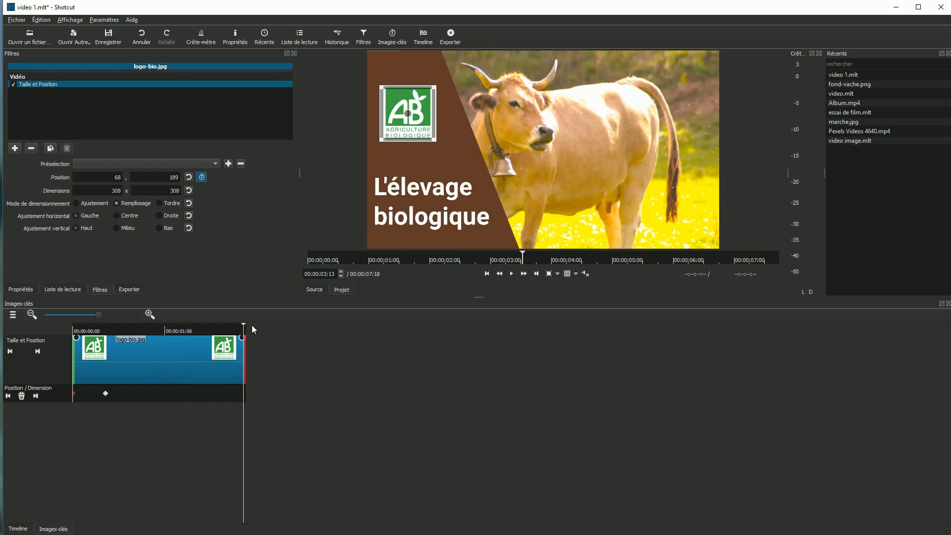
pyautogui.doubleClick(117, 192)
pyautogui.write('0')
pyautogui.press('Tab')
pyautogui.write('0')
pyautogui.press('Return')
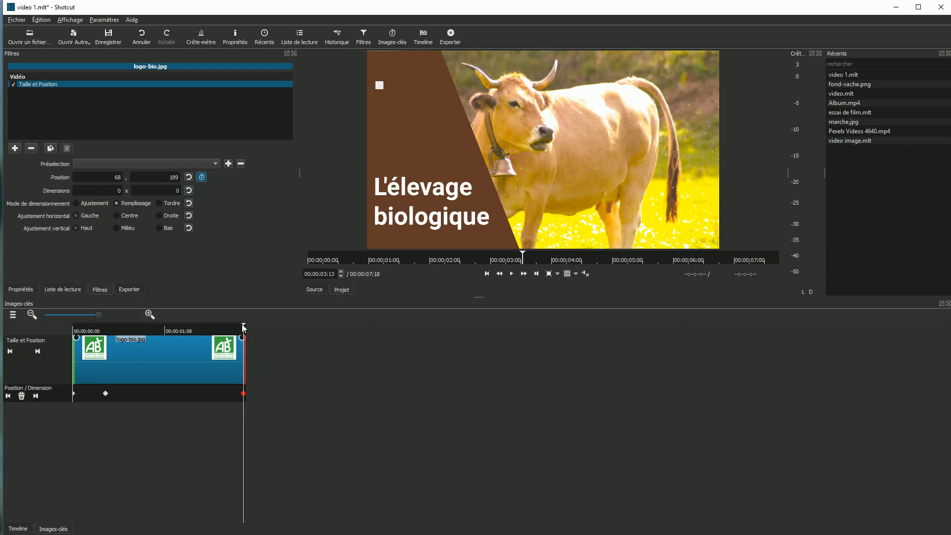
# Preview the logo animation, then add a keyframe at 00:00:03:02 with dimensions 308 x 308.
pyautogui.moveTo(228, 330); pyautogui.dragTo(64, 330)
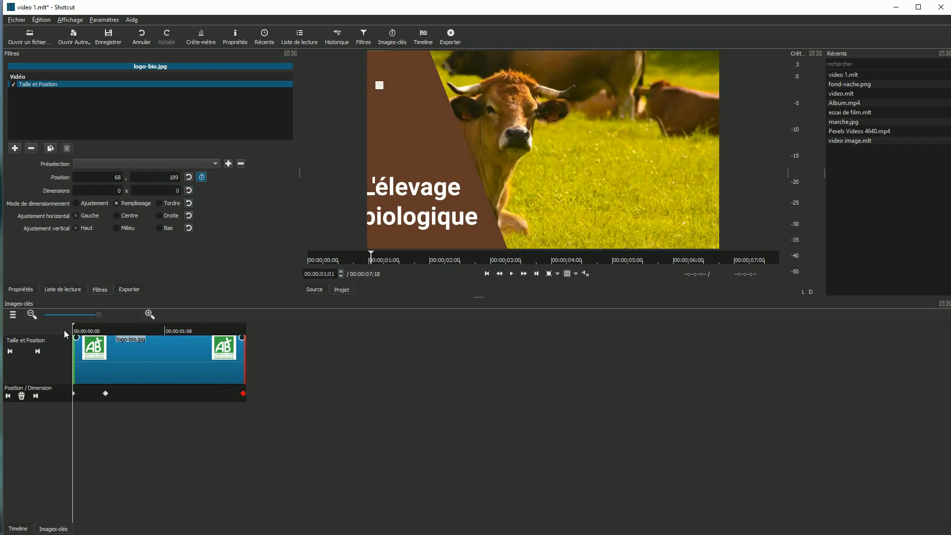
pyautogui.click(512, 273)
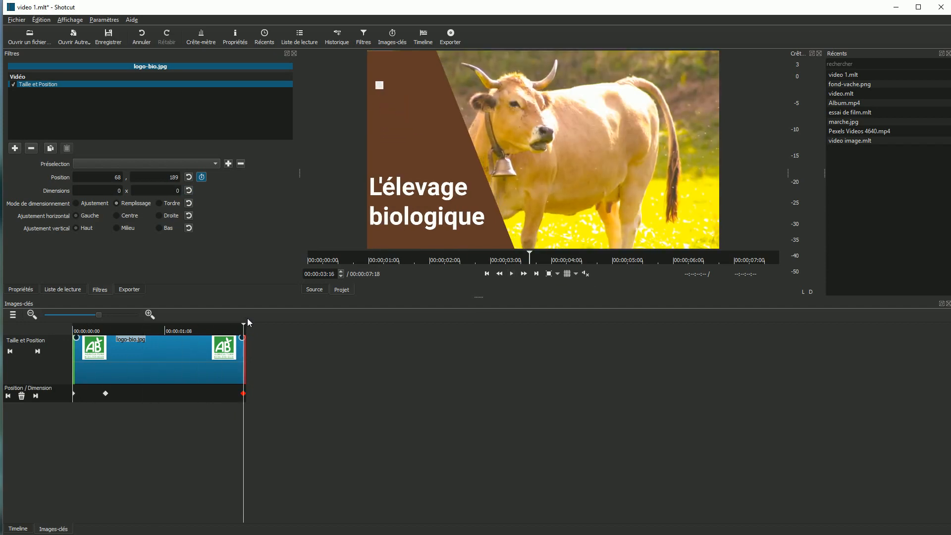
pyautogui.moveTo(244, 327); pyautogui.dragTo(214, 327)
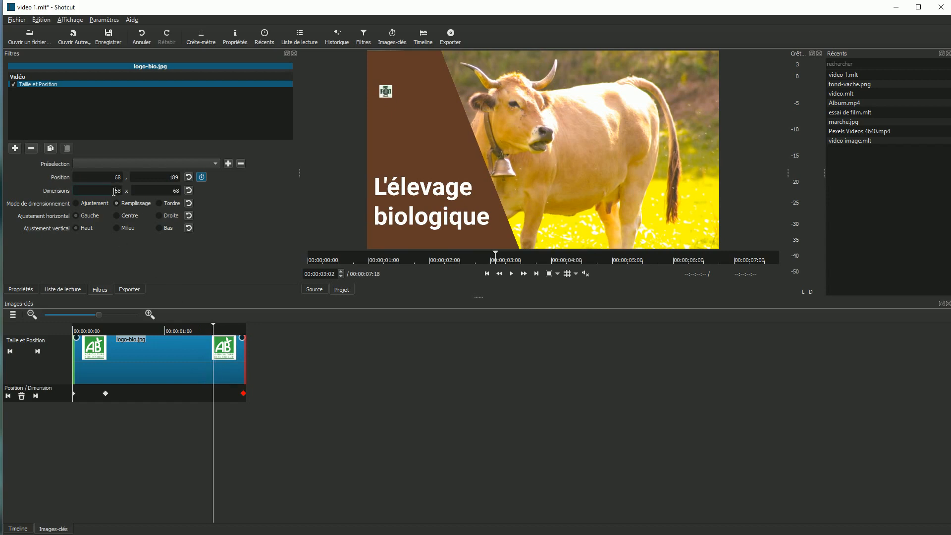
pyautogui.doubleClick(114, 191)
pyautogui.write('30')
pyautogui.press('Tab')
pyautogui.press('Return')
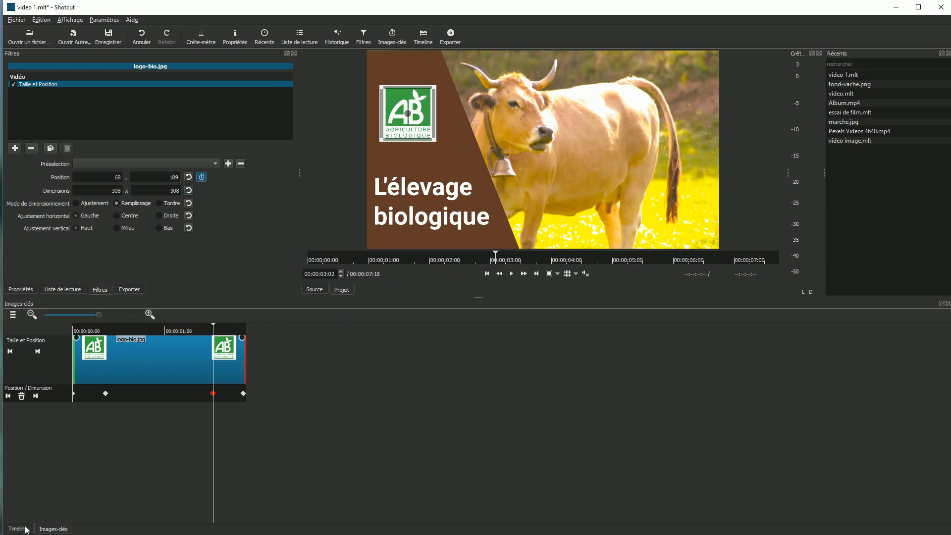
# Return to the project timeline and play the whole video from near its beginning to check the logo animation.
pyautogui.click(17, 528)
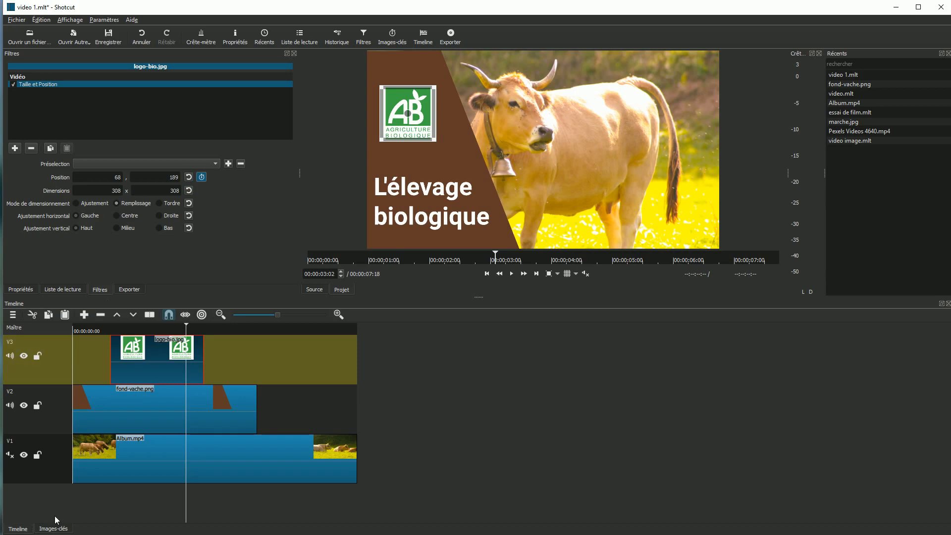
pyautogui.click(106, 329)
pyautogui.click(90, 329)
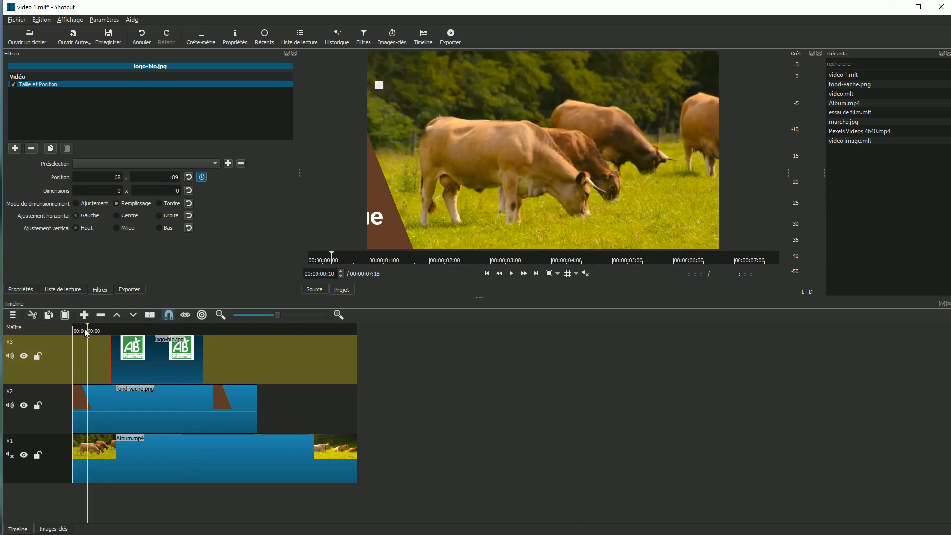
pyautogui.click(77, 331)
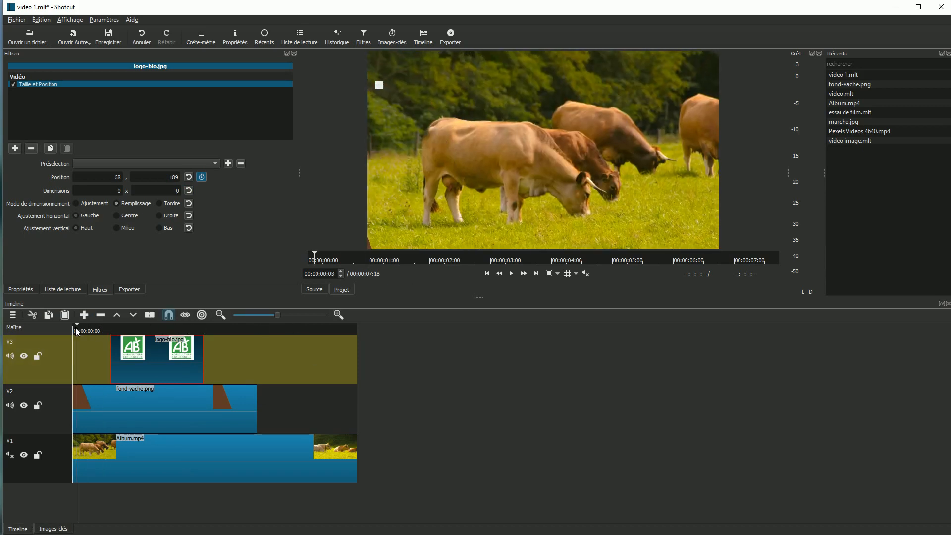
pyautogui.click(511, 275)
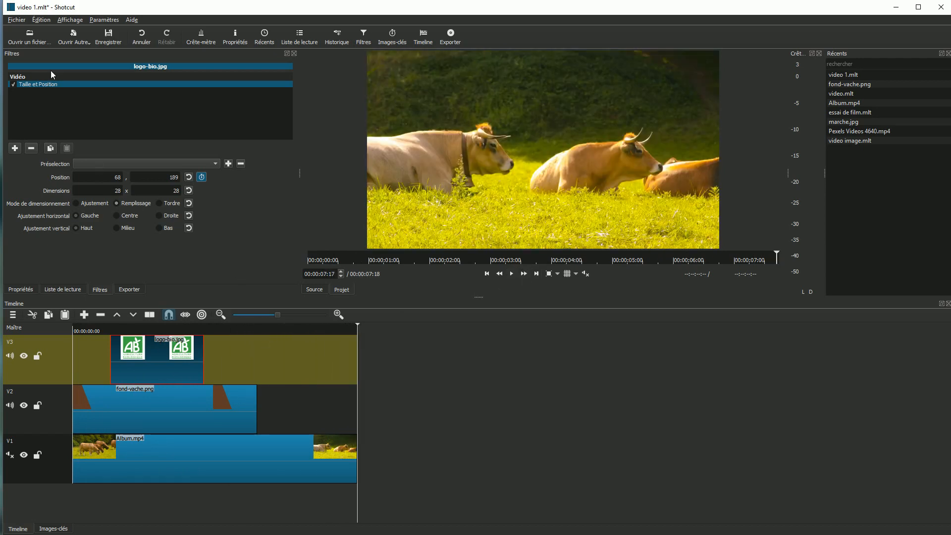
# Open the export settings and choose the MPEG-4 preset from the intermediate group.
pyautogui.click(129, 289)
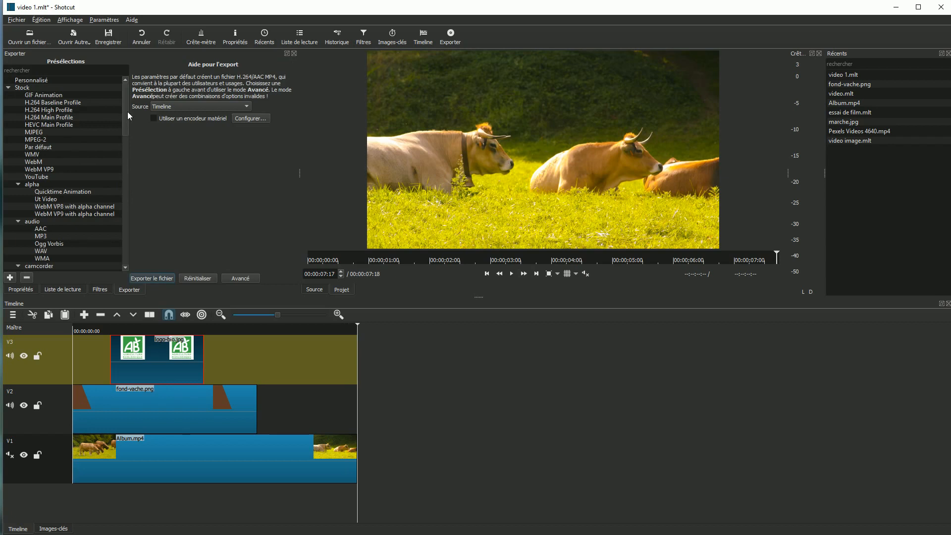
pyautogui.moveTo(126, 112); pyautogui.dragTo(126, 206)
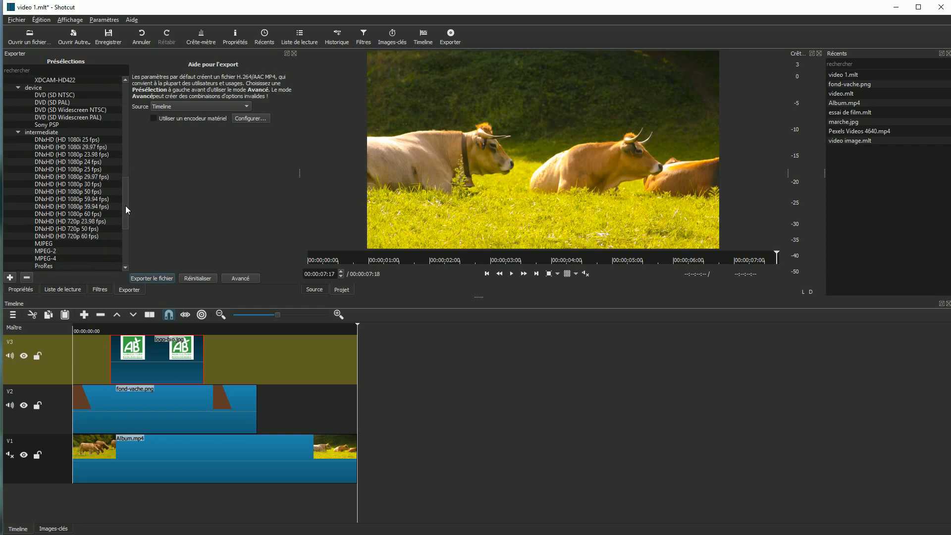
pyautogui.click(79, 184)
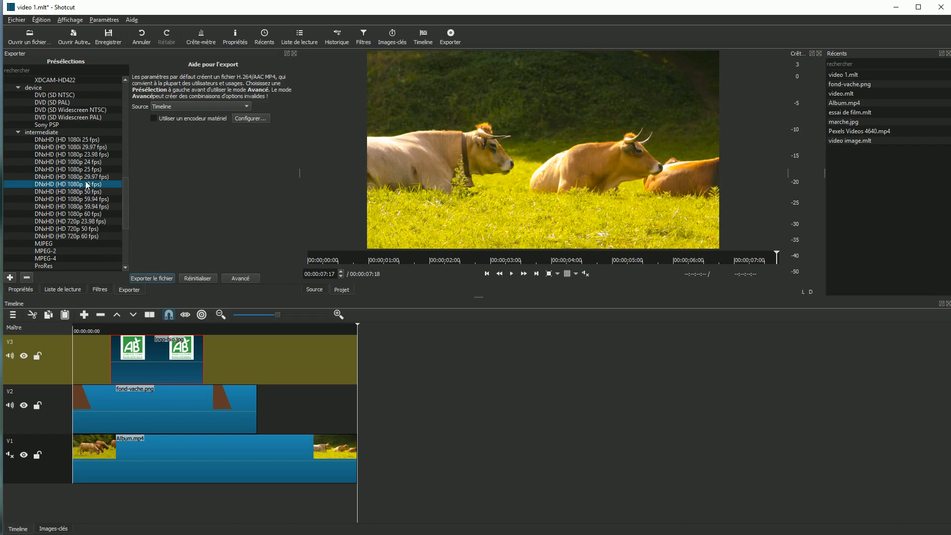
pyautogui.click(50, 259)
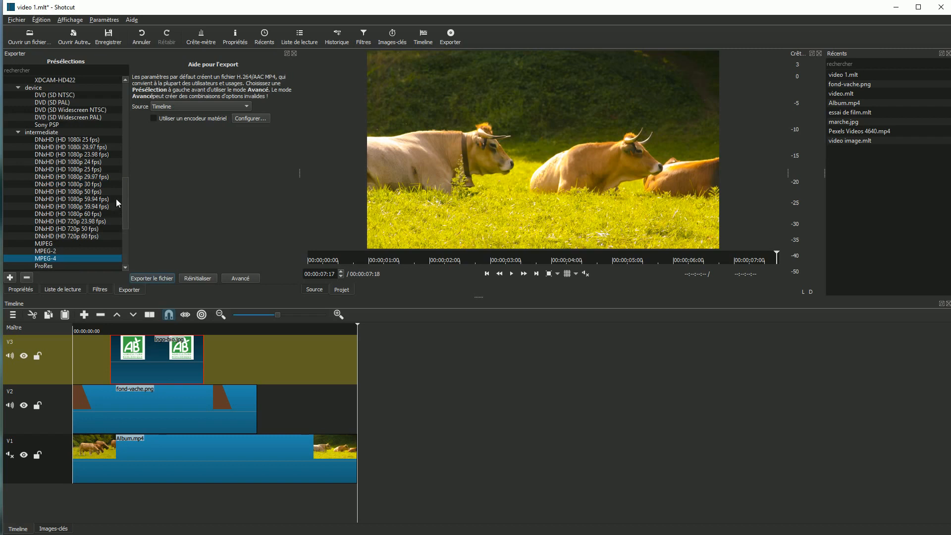